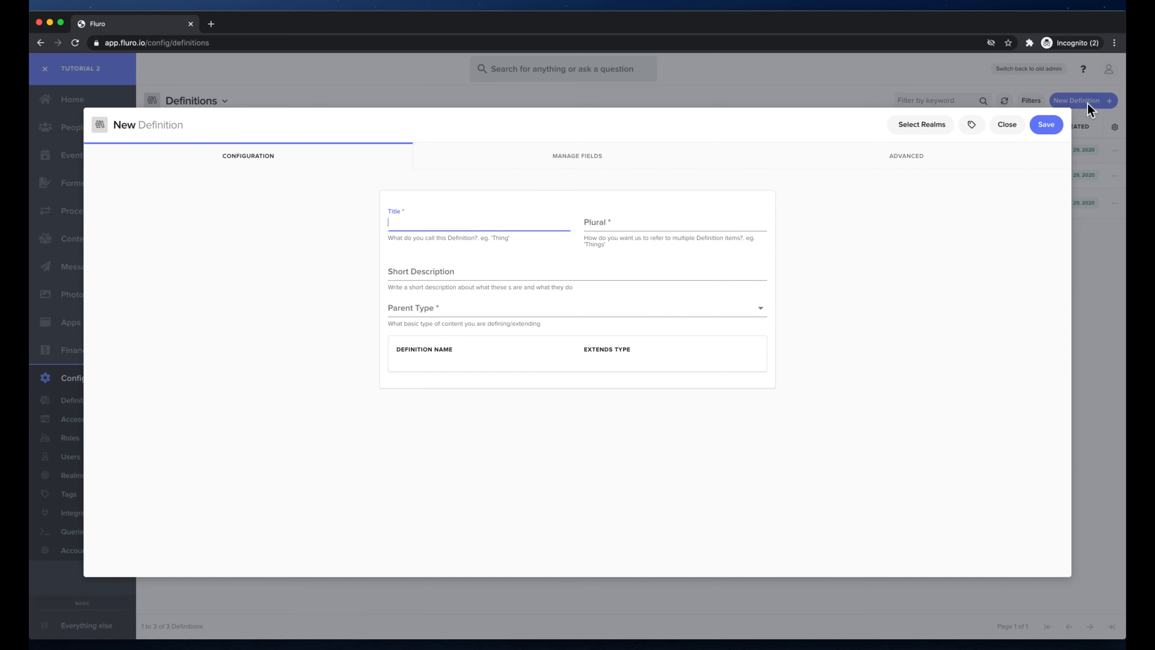
# Title the new definition Medical Details and describe it as "Stores all of the allergies, and other medical information for a person".
pyautogui.click(514, 222)
pyautogui.write('Medical Details')
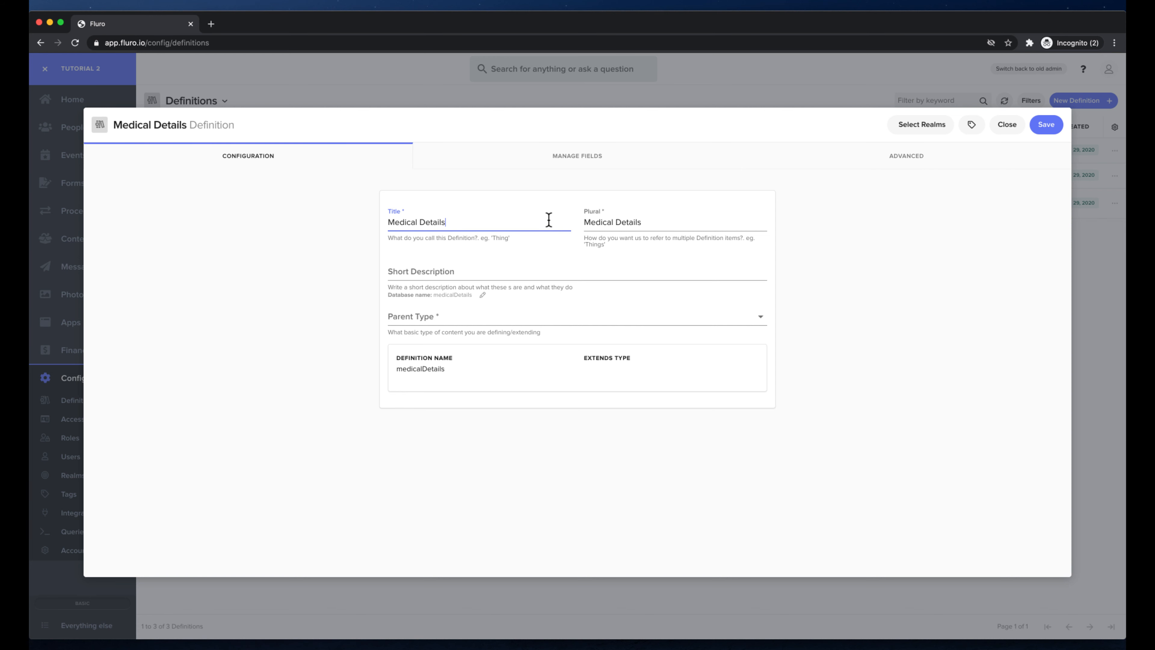
pyautogui.click(451, 274)
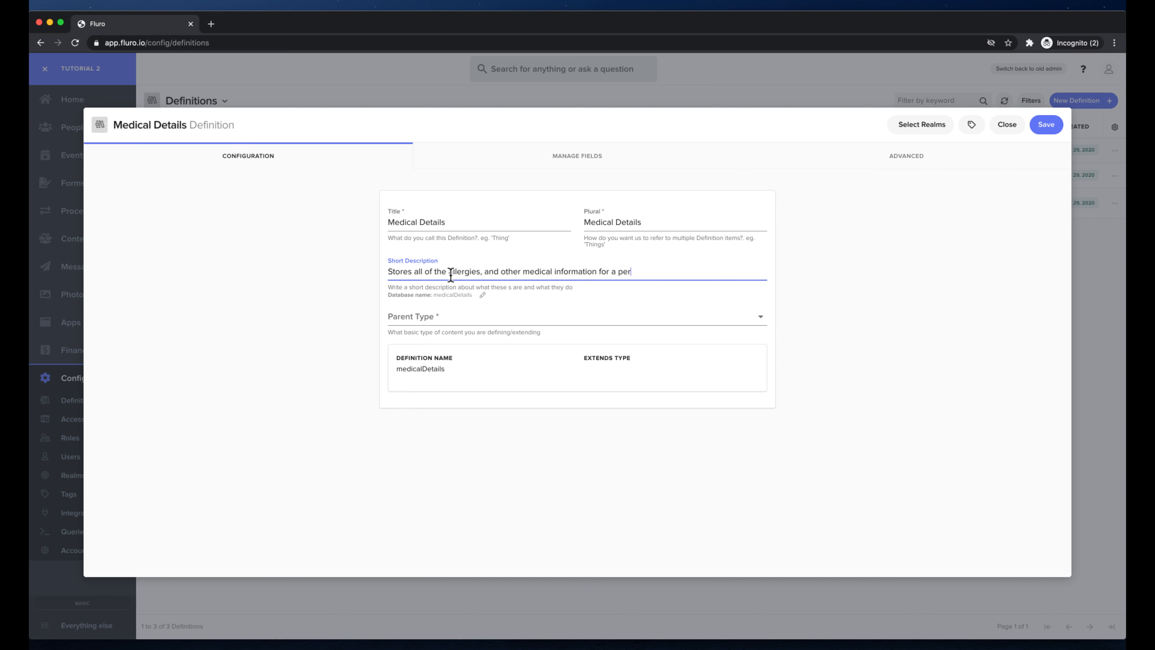
# Set the Medical Details definition's parent type to Detail Sheet.
pyautogui.click(429, 309)
pyautogui.write('detail')
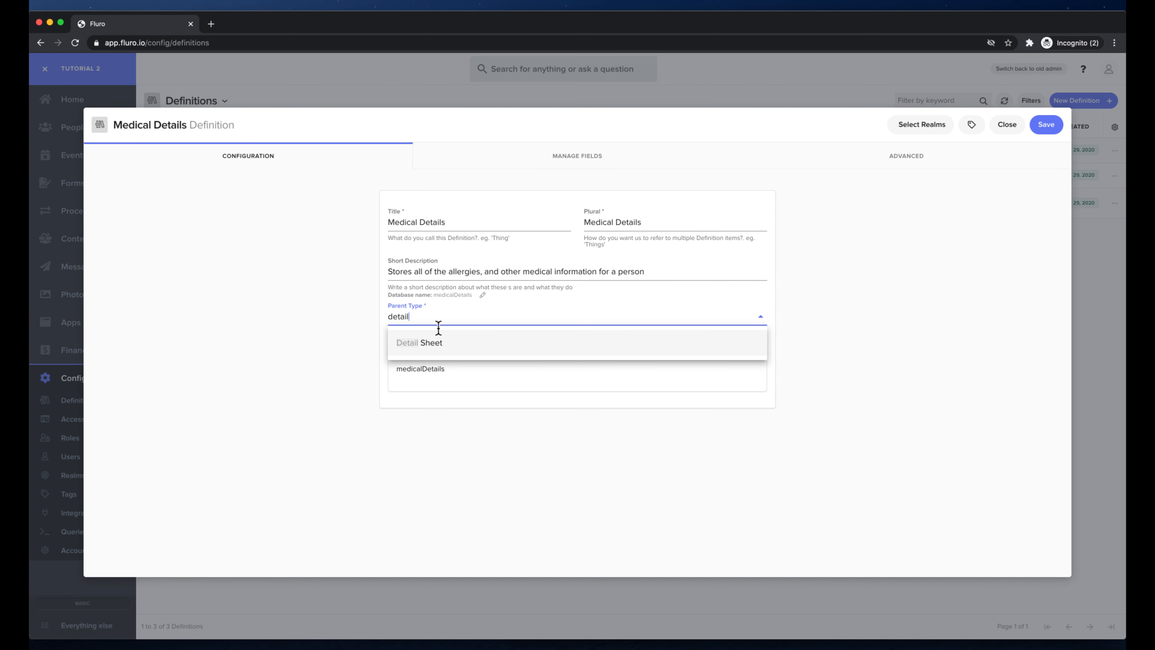
pyautogui.click(427, 342)
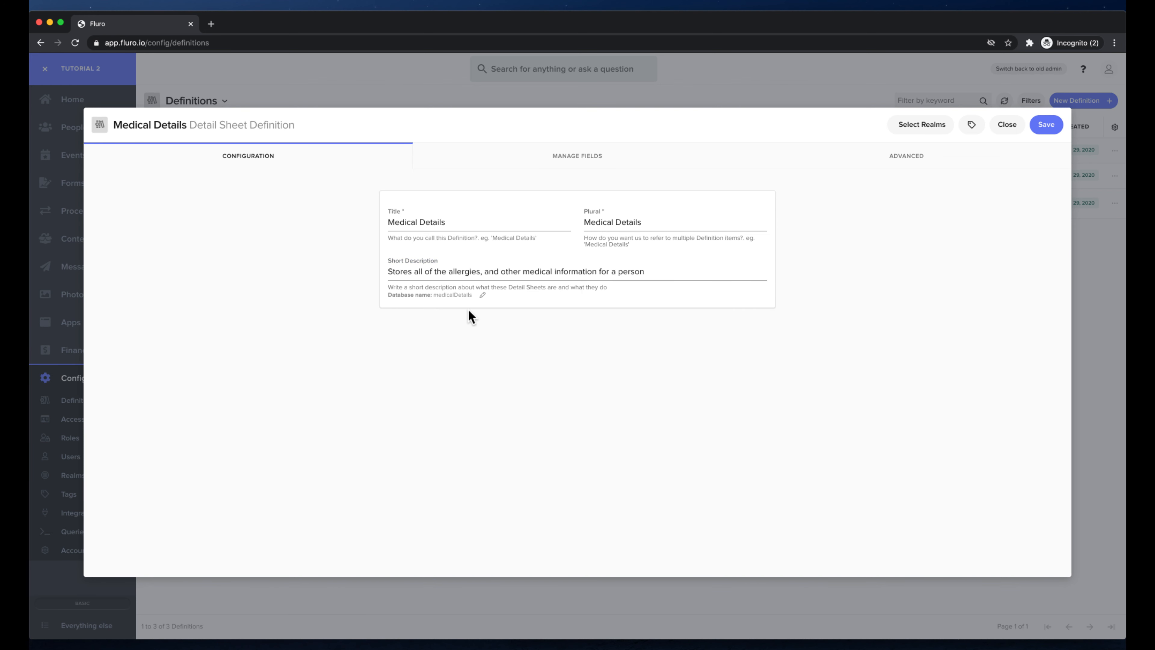
# Add a field titled "Does this person have any allergies?" with the True / False (Boolean) data type.
pyautogui.click(563, 168)
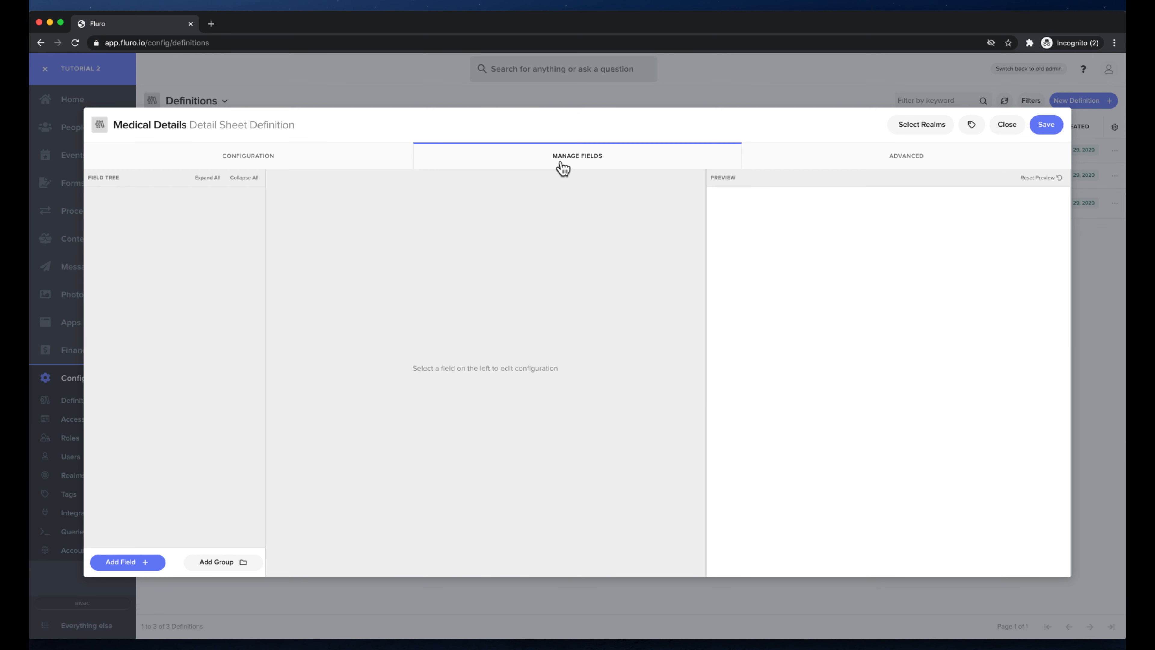
pyautogui.click(143, 564)
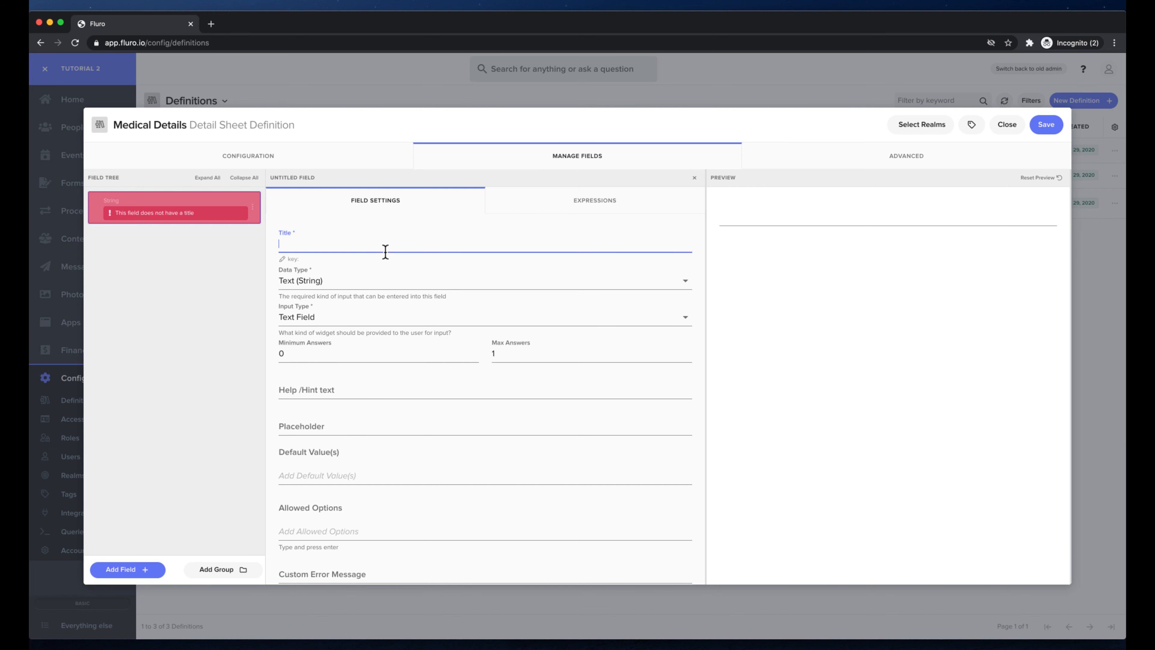
pyautogui.write('Does this')
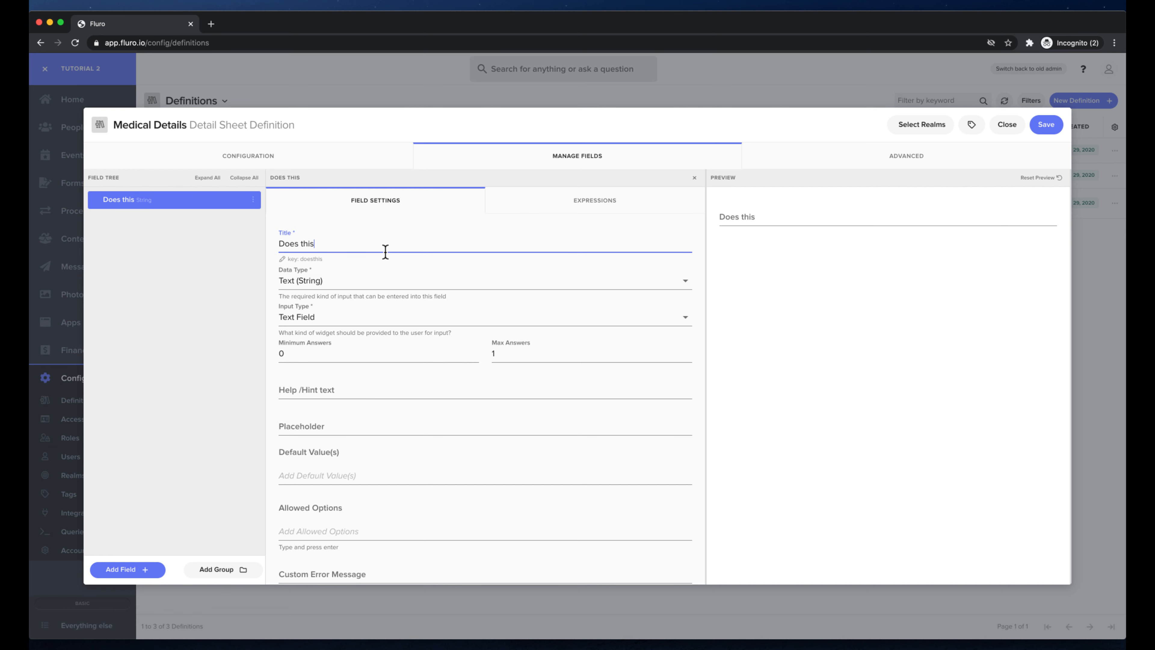
pyautogui.write(' person have any allegies?')
pyautogui.press('BackSpace')
pyautogui.press('BackSpace')
pyautogui.press('BackSpace')
pyautogui.press('BackSpace')
pyautogui.press('BackSpace')
pyautogui.write('rgie')
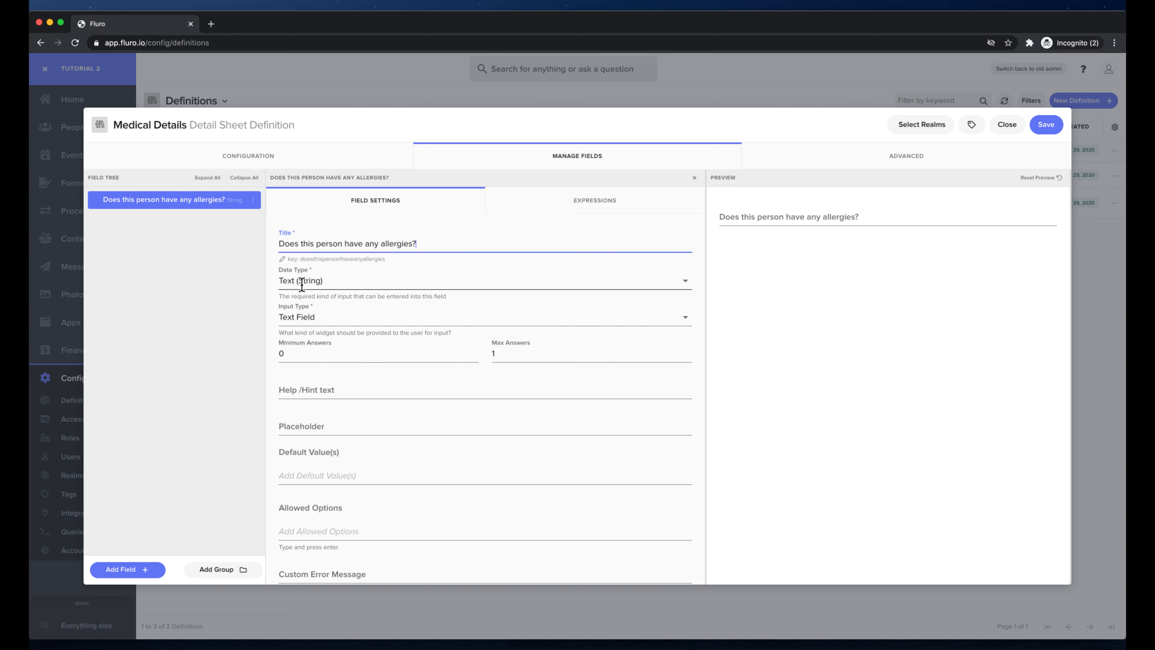
pyautogui.click(305, 282)
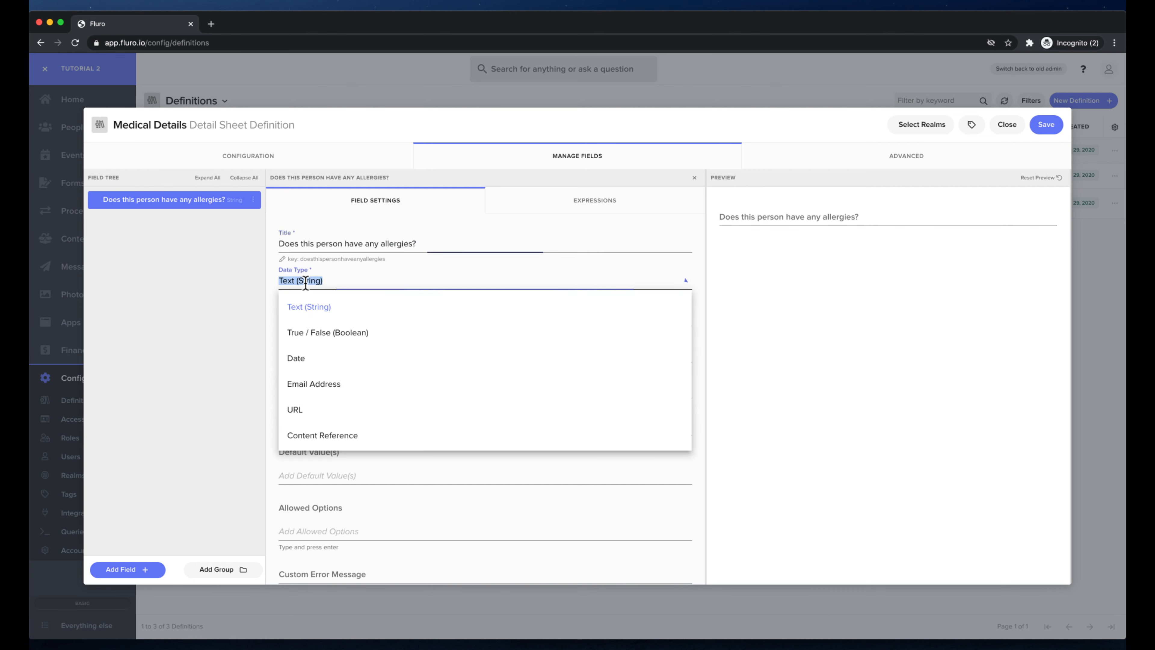
pyautogui.click(333, 337)
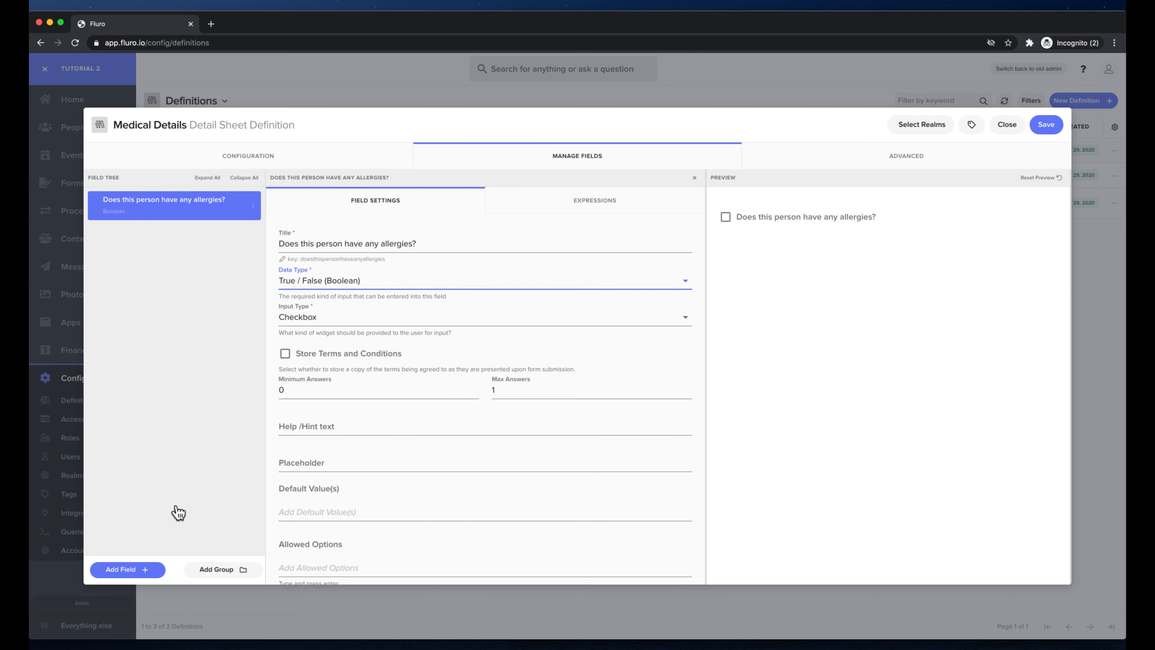
# Add an Allergy Information field with the Rich Text (WYSIWYG) input type and try sample text in its preview.
pyautogui.click(130, 569)
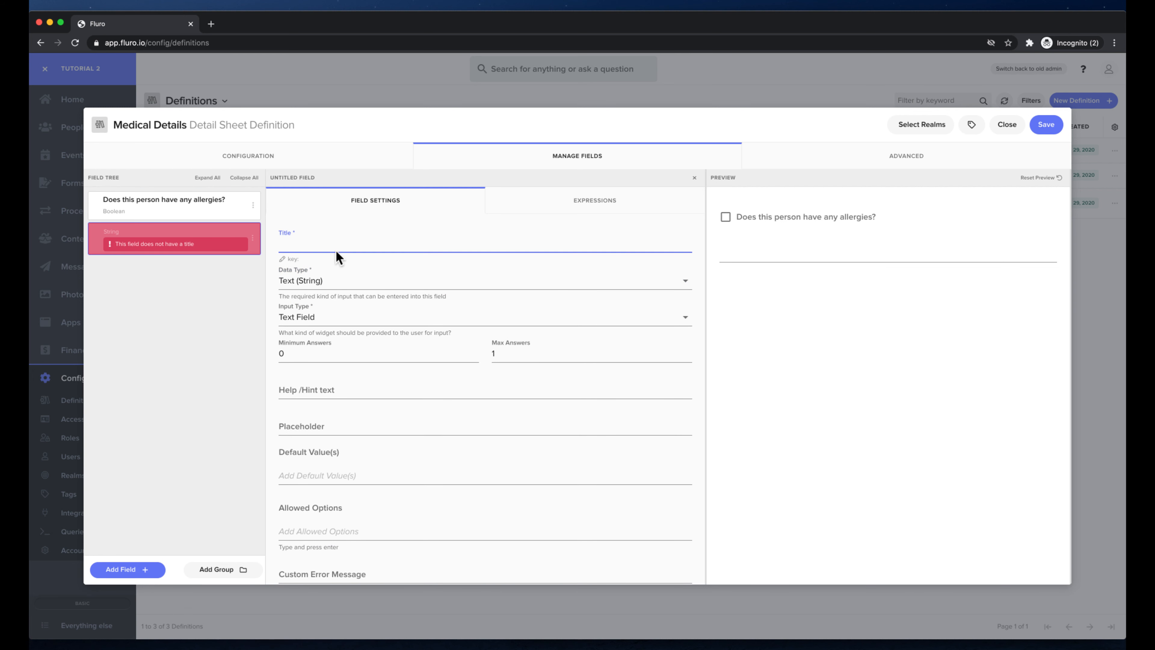
pyautogui.write('Allergy Information')
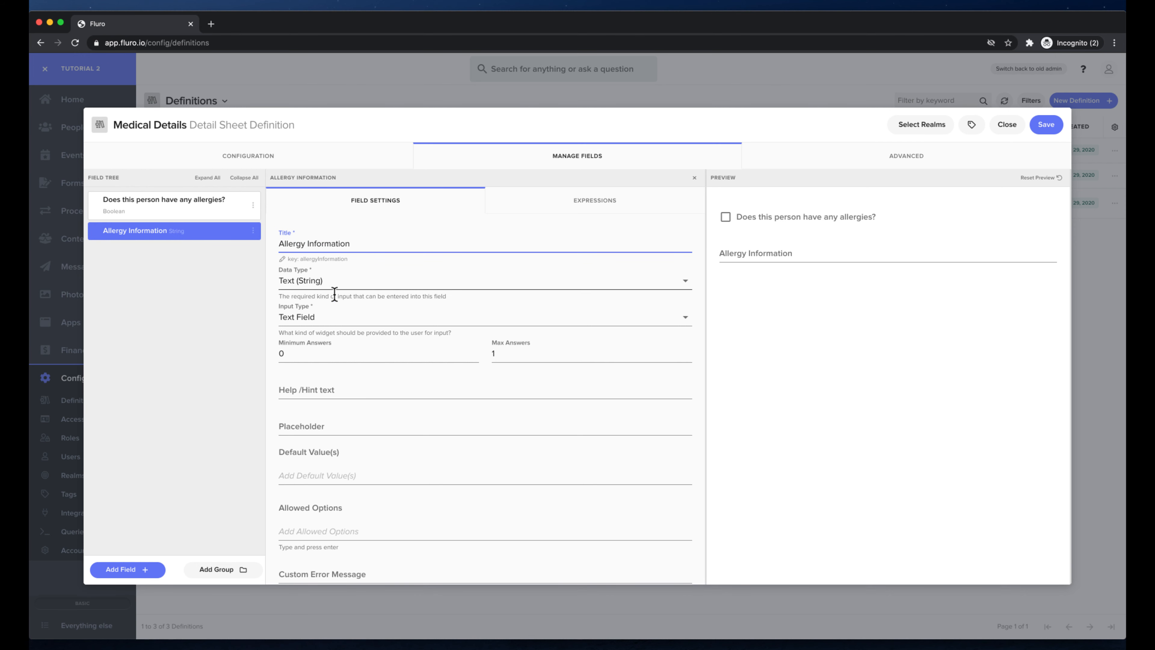
pyautogui.click(325, 314)
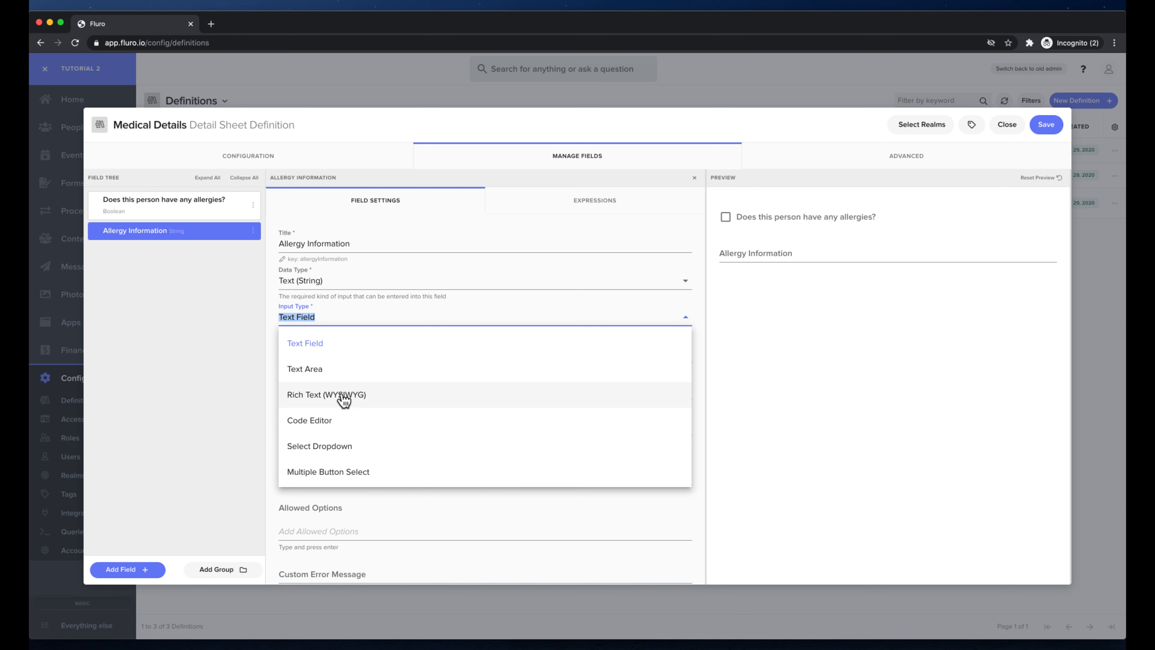
pyautogui.click(340, 397)
pyautogui.click(775, 317)
pyautogui.write('sadhasdhasdhasd')
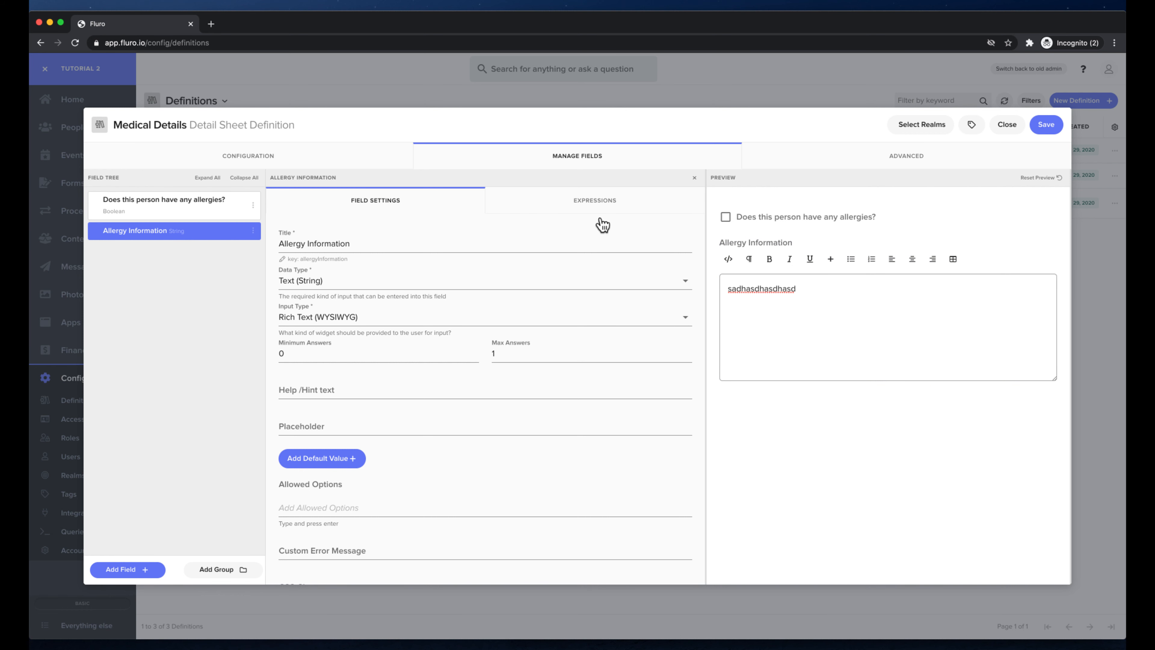
# Make the Allergy Information field show only if data.doesthispersonhaveanyallergies is true.
pyautogui.click(586, 201)
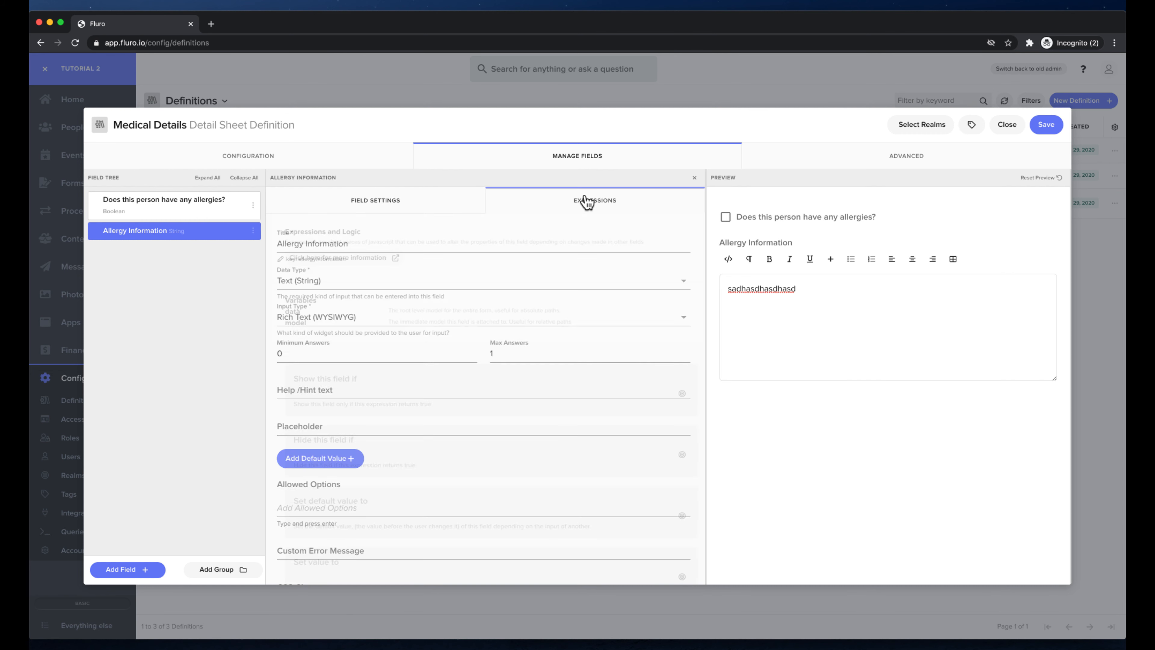
pyautogui.scroll(-1, 399, 363)
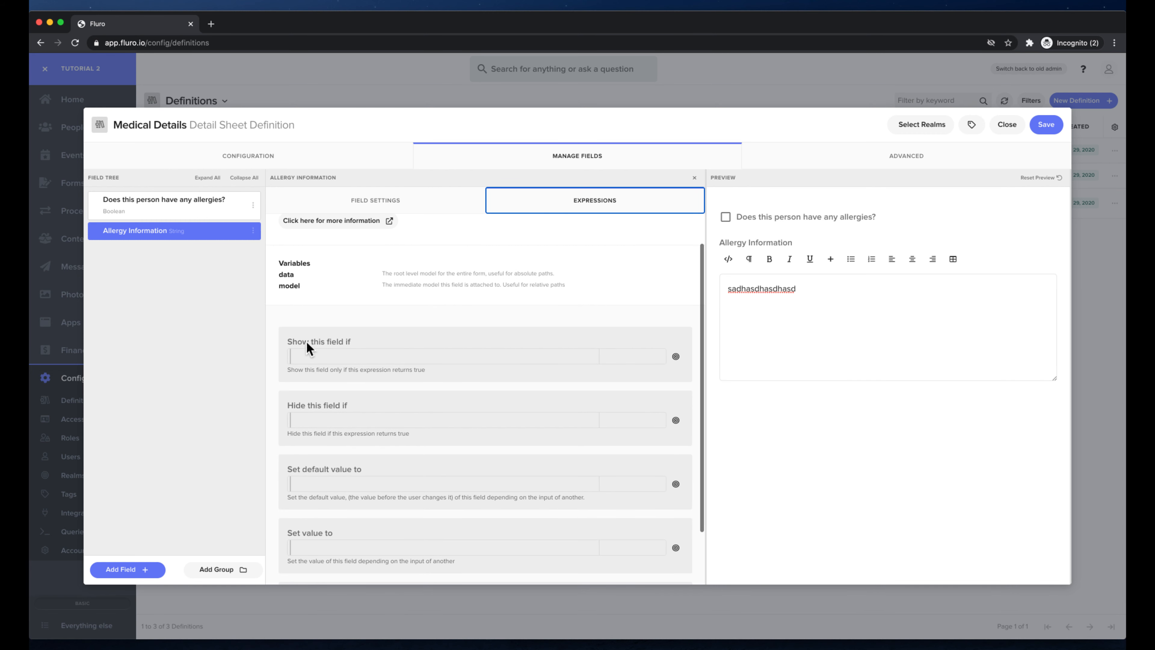
pyautogui.click(676, 357)
pyautogui.click(574, 321)
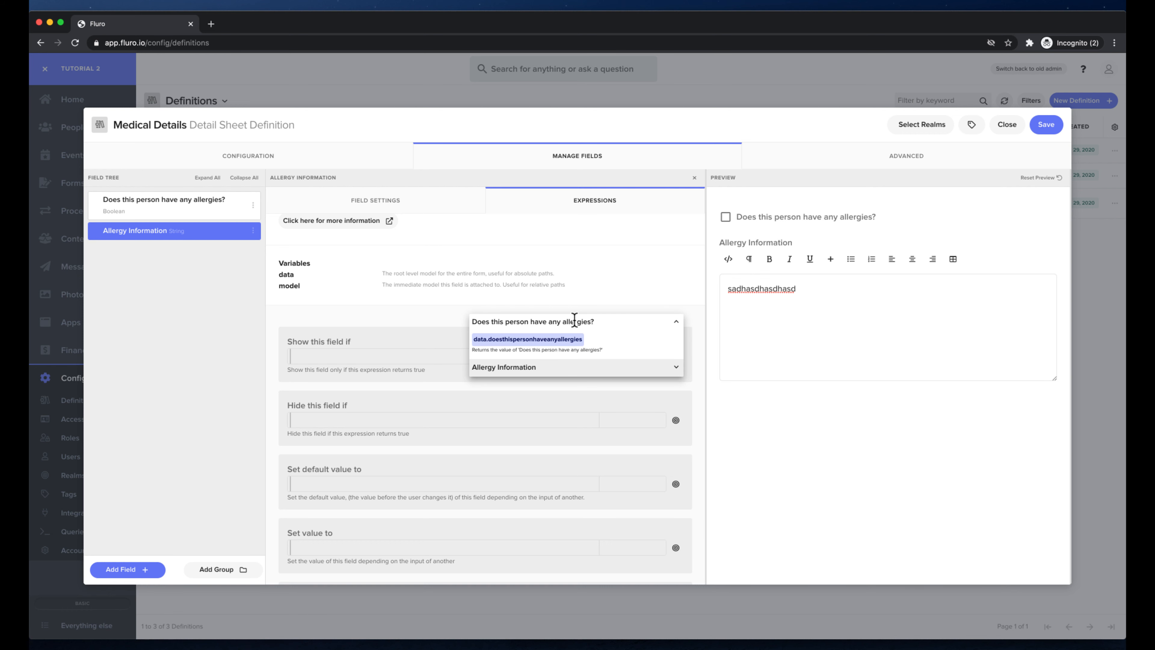
pyautogui.click(565, 339)
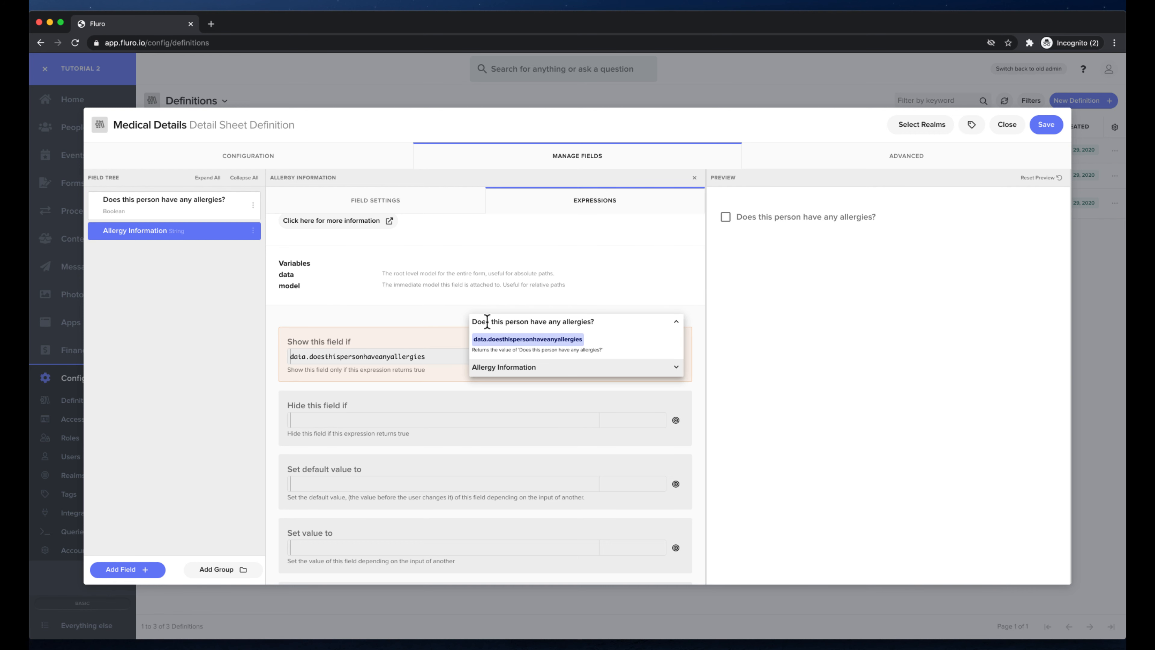
pyautogui.click(644, 232)
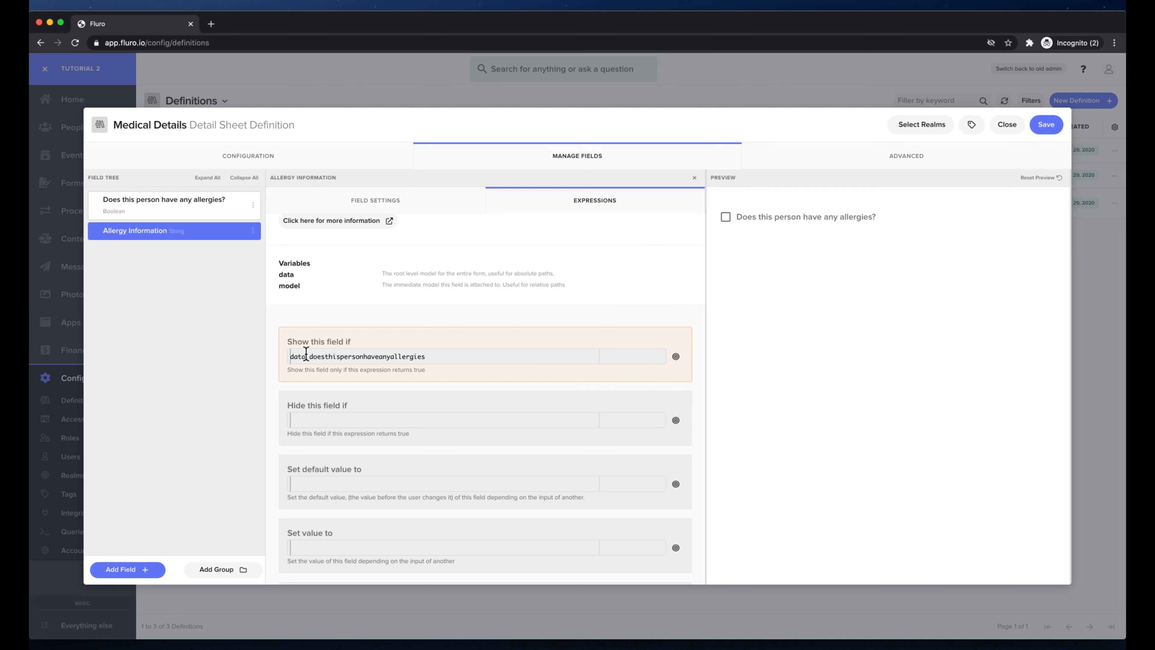
# Test the conditional Allergy Information field by toggling the allergies checkbox on and off in the preview.
pyautogui.click(725, 218)
pyautogui.click(725, 217)
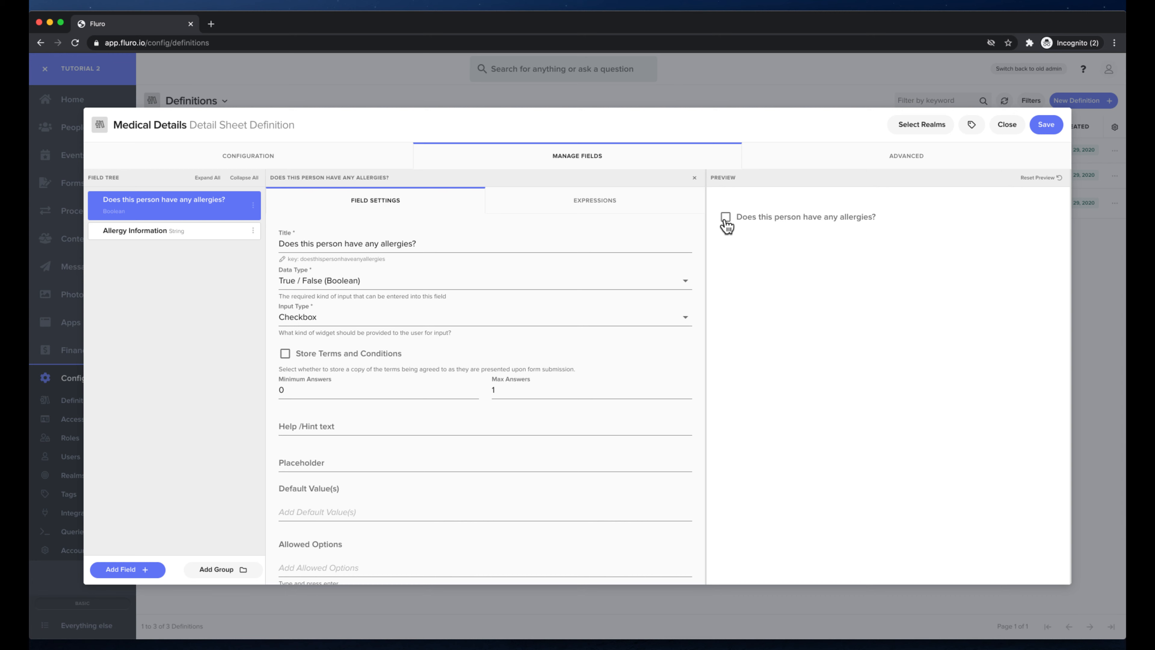
pyautogui.click(725, 218)
pyautogui.click(726, 219)
# Assign the Medical Details definition to the Head Office realm and save it.
pyautogui.click(897, 127)
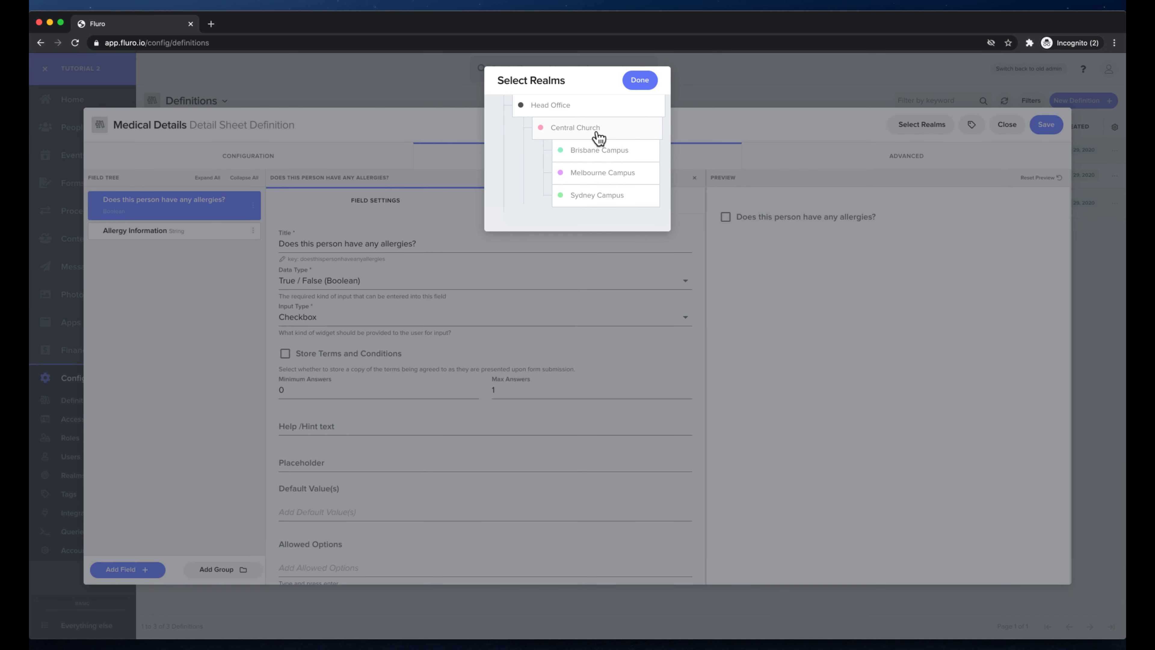
pyautogui.click(582, 109)
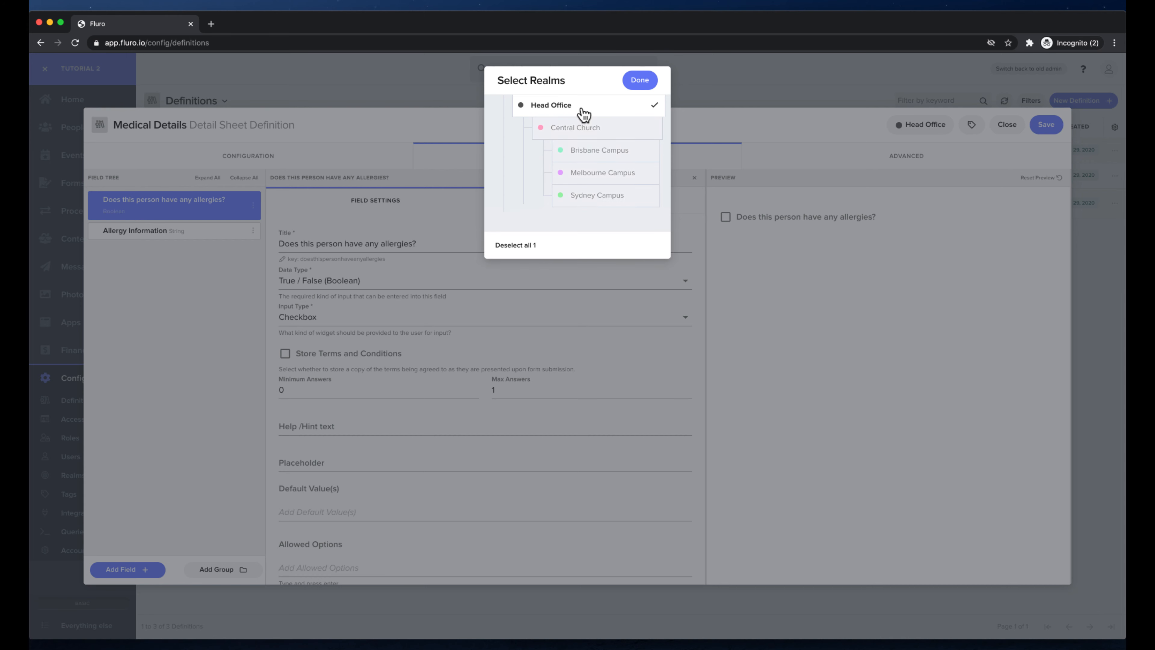
pyautogui.click(640, 82)
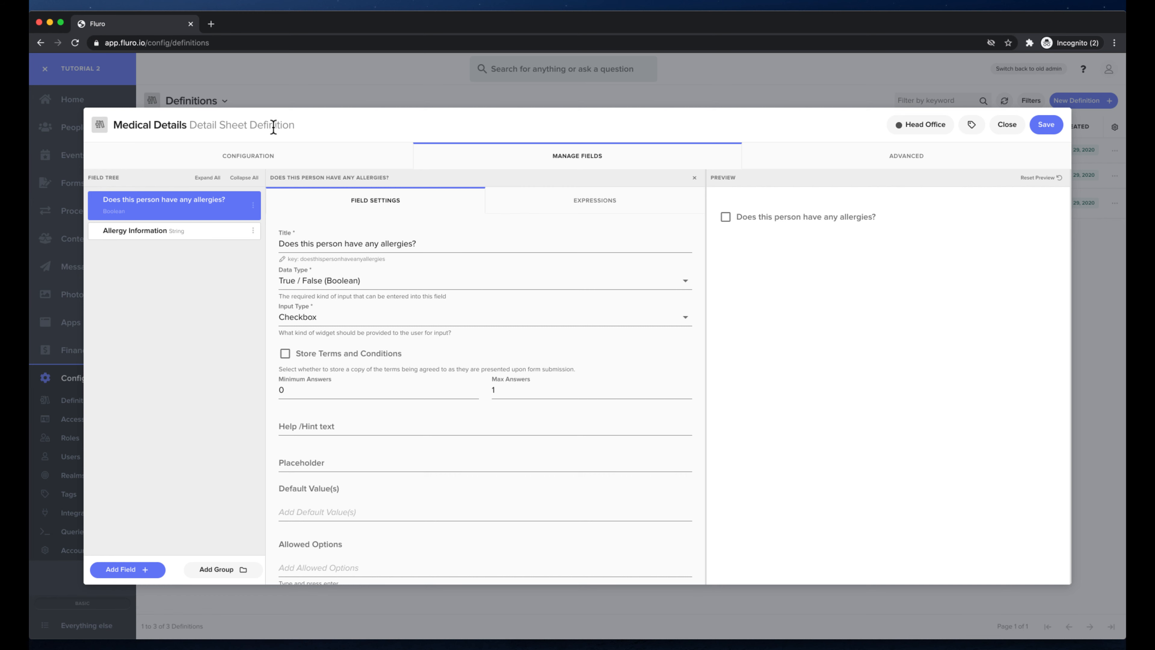
pyautogui.click(1046, 129)
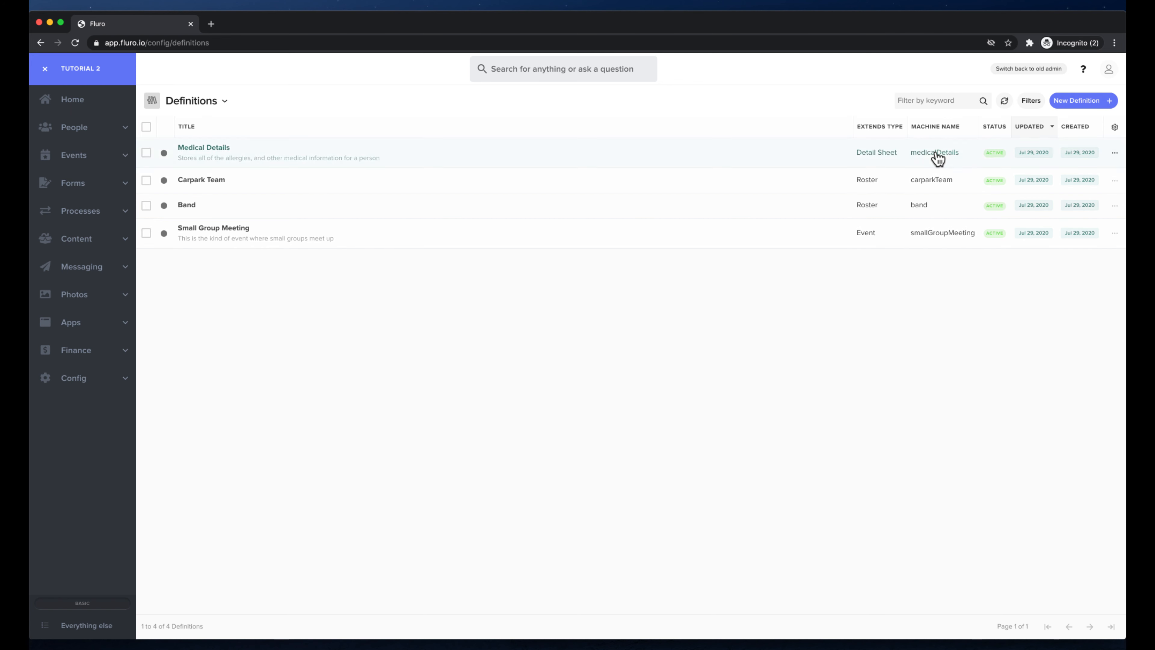
# Create another new definition and title it Professional Details.
pyautogui.click(1082, 101)
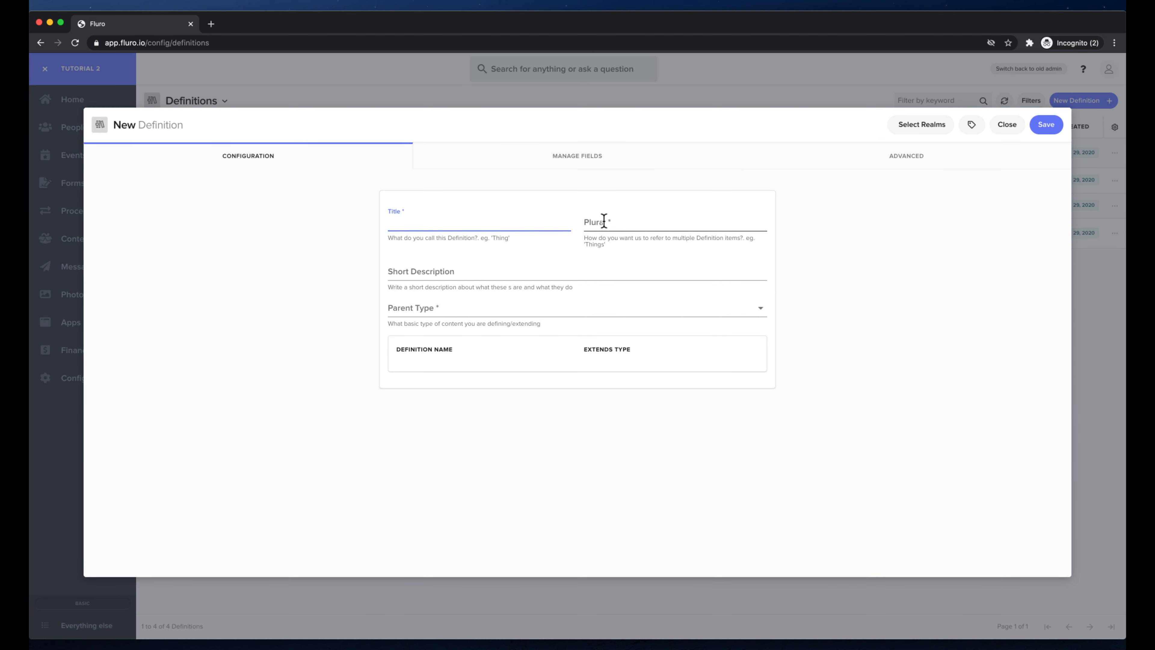
pyautogui.write('Profesion')
pyautogui.press('BackSpace')
pyautogui.press('BackSpace')
pyautogui.press('BackSpace')
pyautogui.write('sional Details')
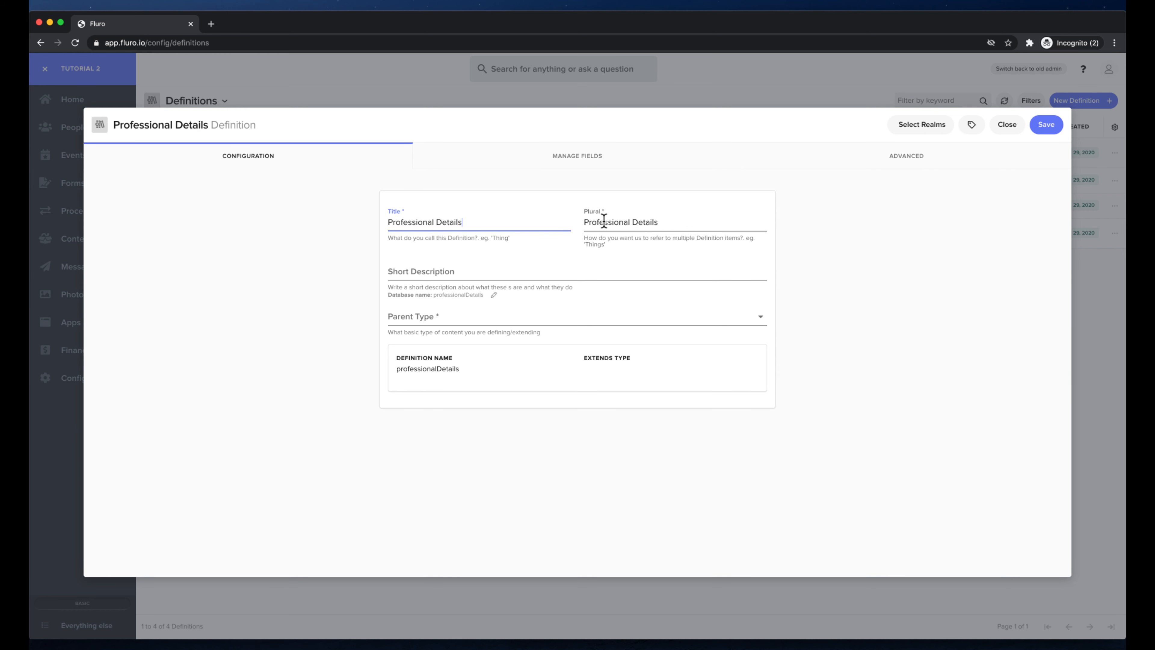
# Set the Professional Details definition's parent type to Detail Sheet.
pyautogui.click(435, 314)
pyautogui.write('contac')
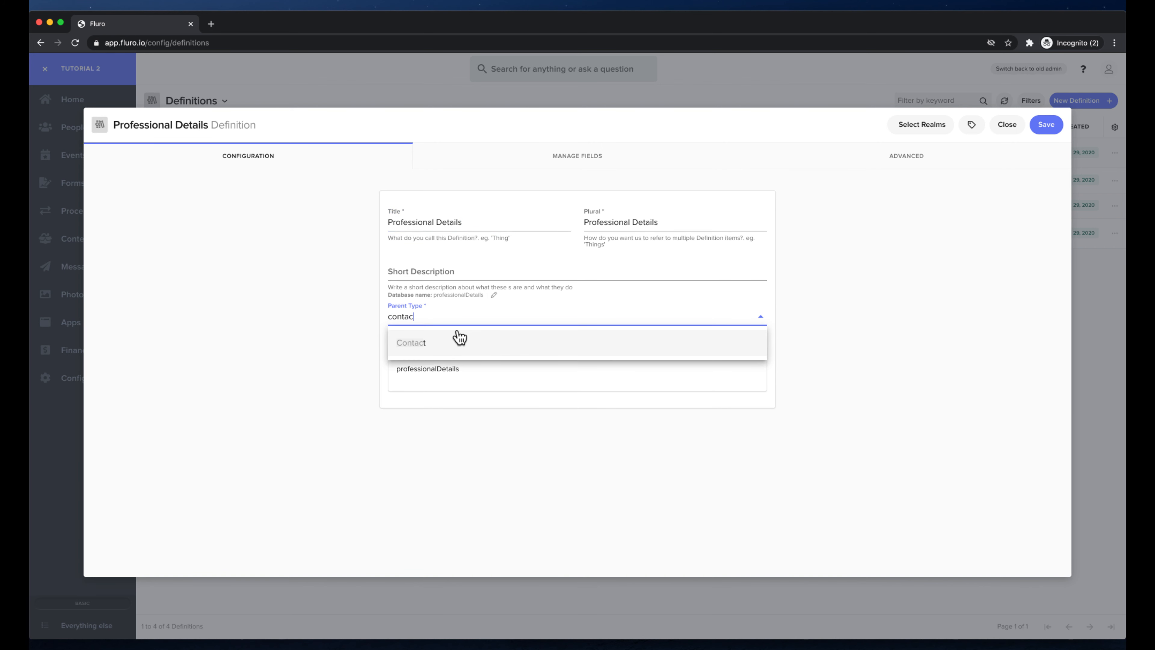
pyautogui.press('super+a')
pyautogui.write('detail')
pyautogui.click(467, 344)
# Write a short description saying the definition stores all the information about a persons professional skills and employment.
pyautogui.click(474, 273)
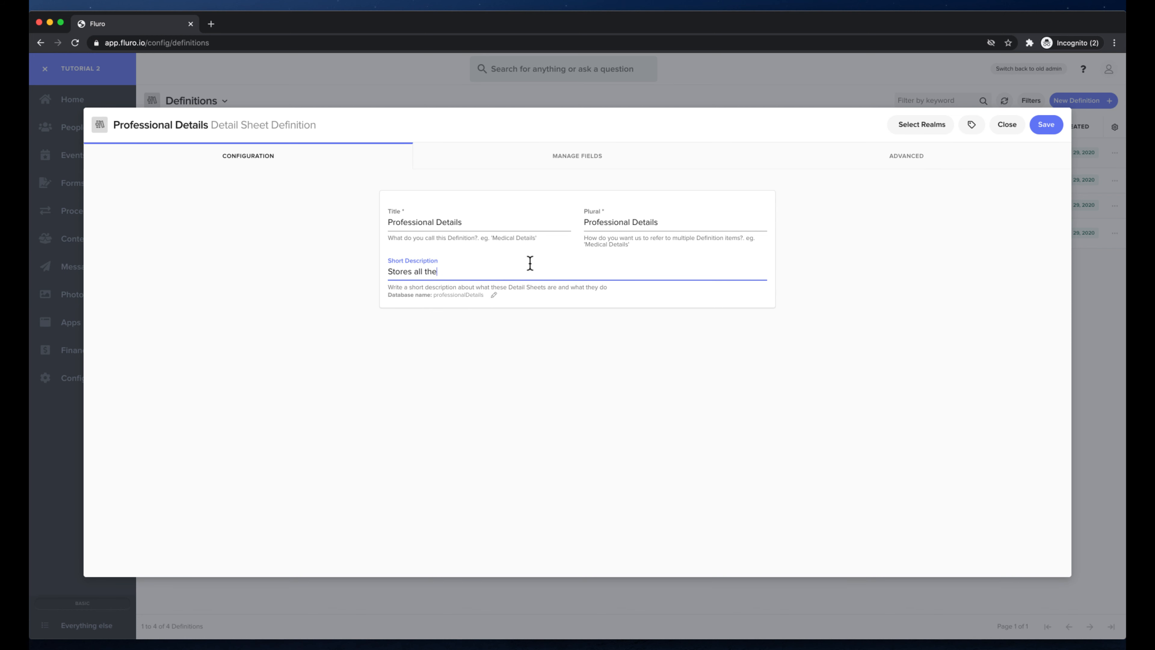
pyautogui.write('Stores all the informatio about a persons professional skills, qu')
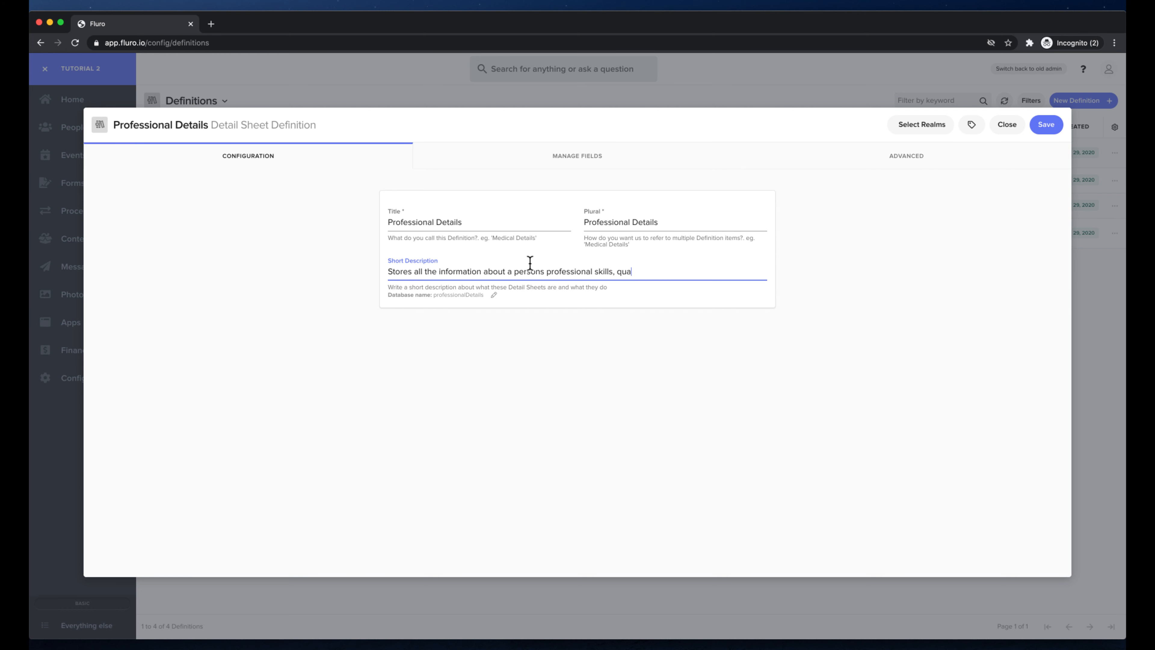
pyautogui.write('and ')
pyautogui.write('works')
pyautogui.write('employment')
pyautogui.click(638, 272)
pyautogui.write('i')
# Add a text field titled Workplace to the Professional Details definition.
pyautogui.click(605, 148)
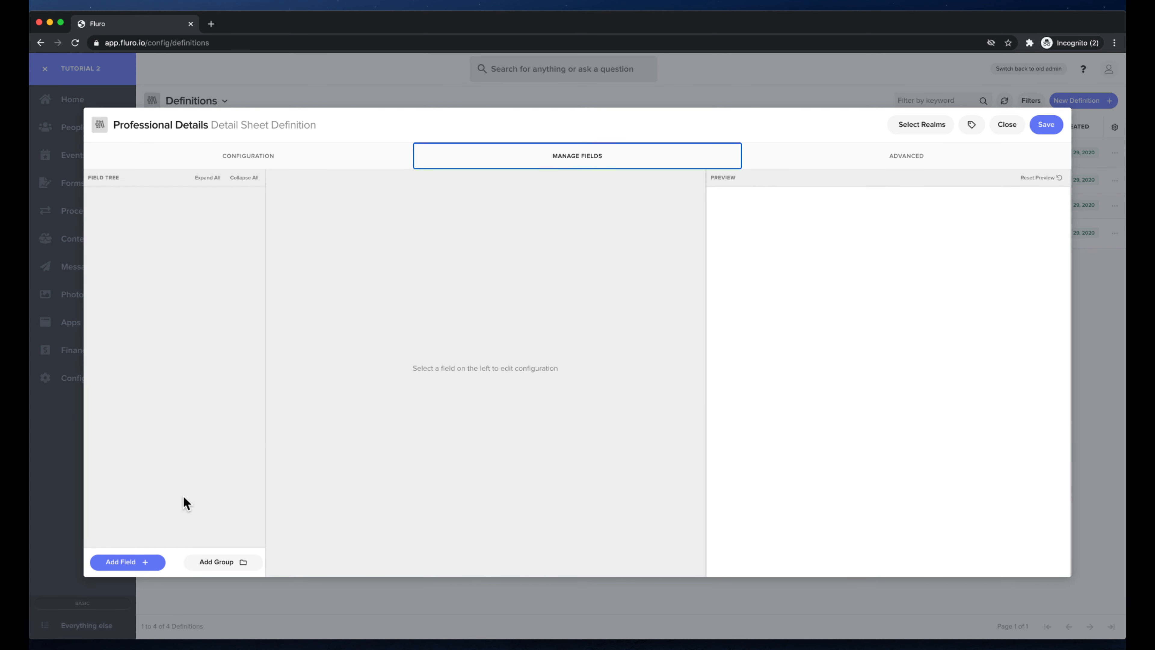
pyautogui.click(150, 564)
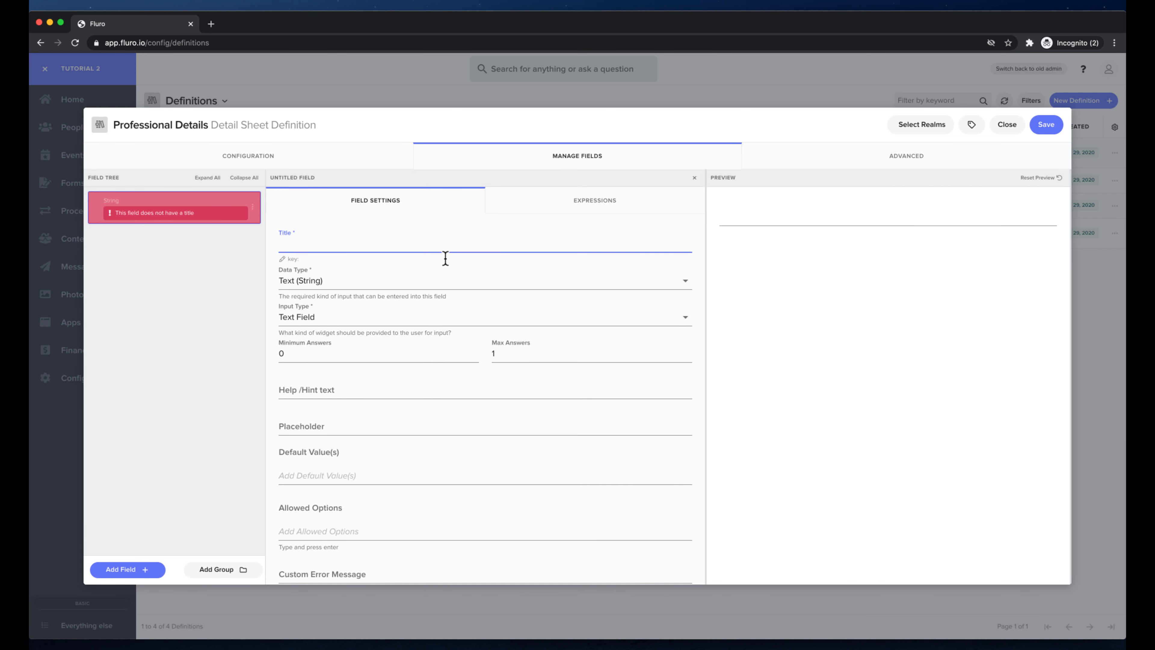
pyautogui.write('Skills')
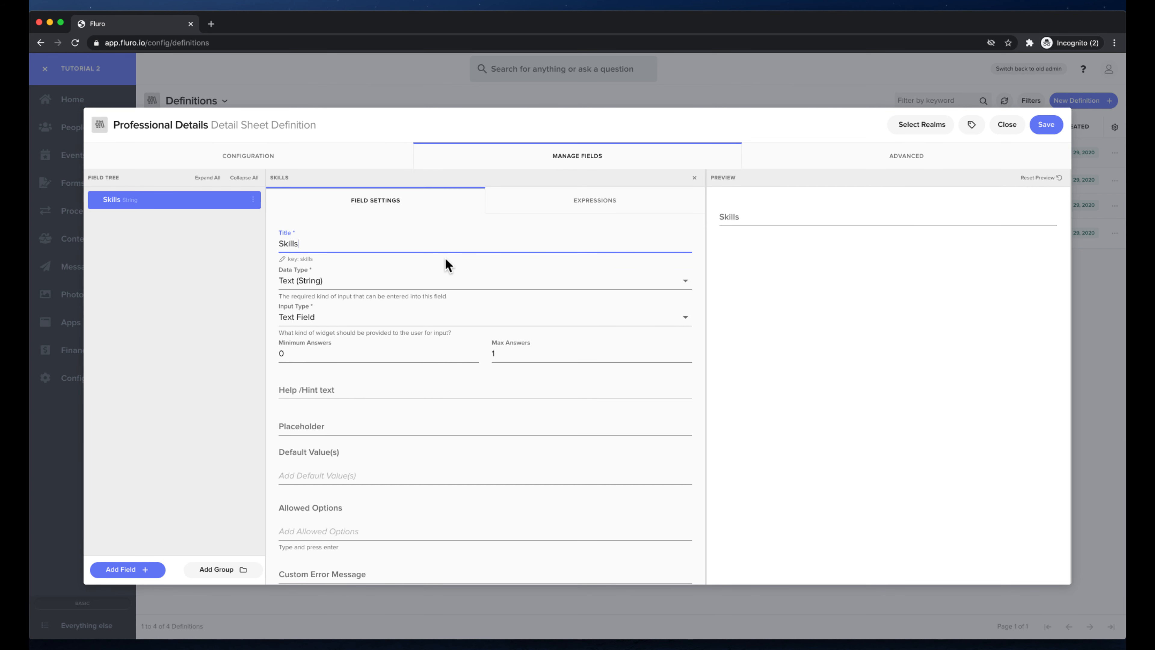
pyautogui.press('super+a')
pyautogui.write('Workpac')
pyautogui.press('BackSpace')
pyautogui.press('BackSpace')
pyautogui.write('lace')
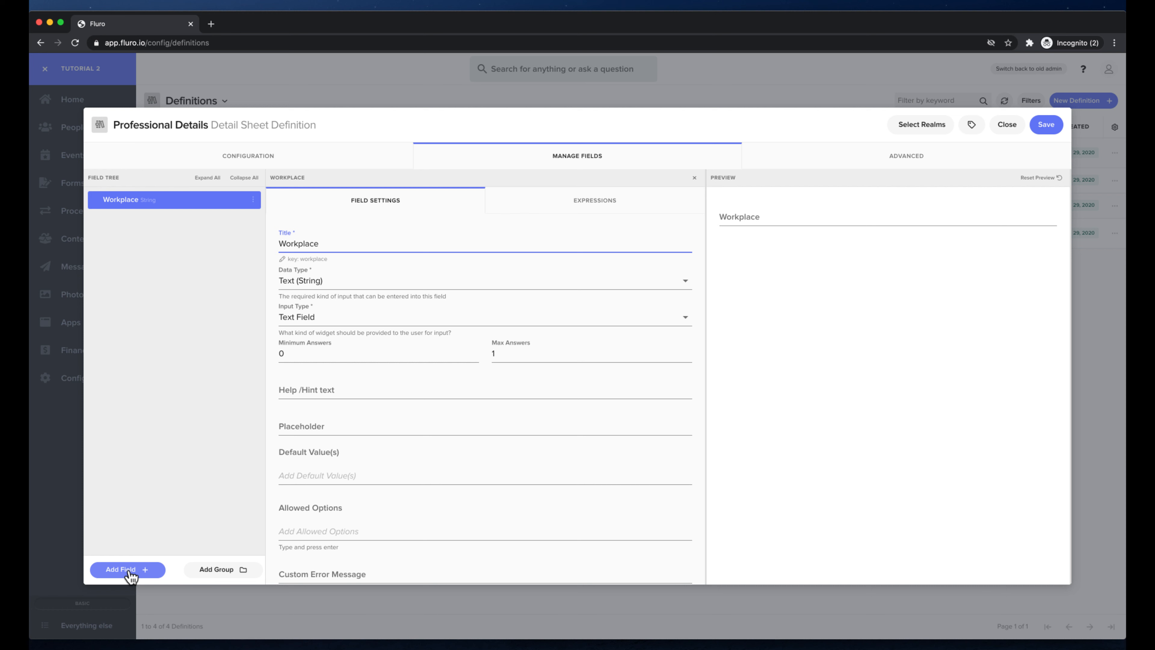
# Add a Training field with the Select Dropdown input type and set its maximum answers to 0.
pyautogui.click(111, 563)
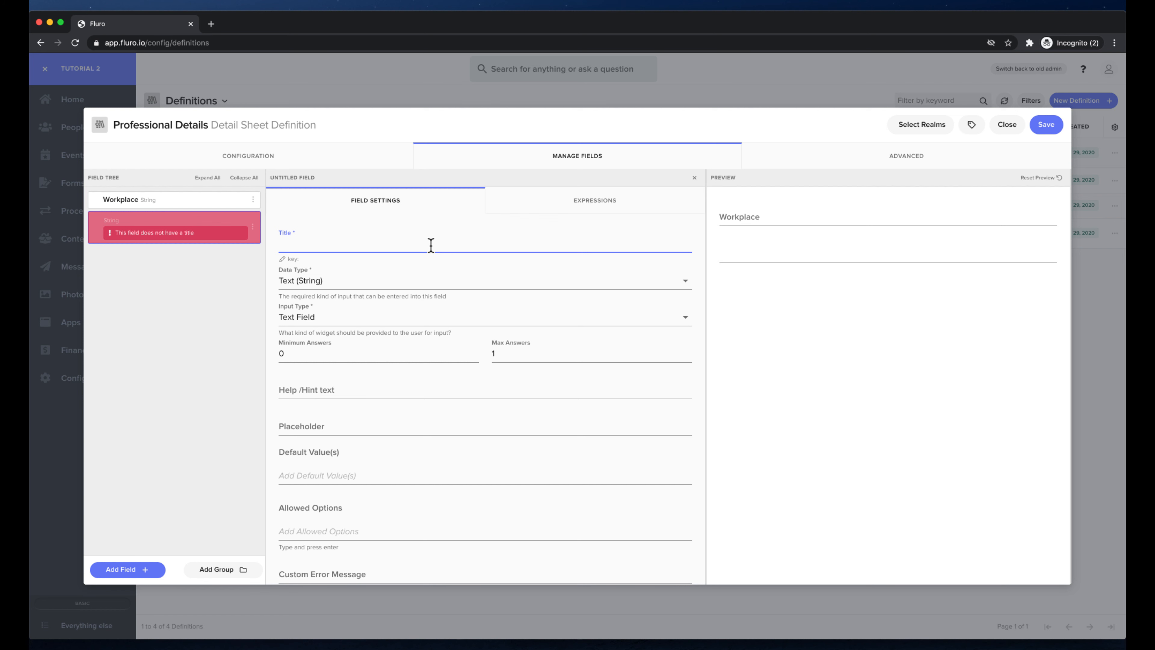
pyautogui.write('Training')
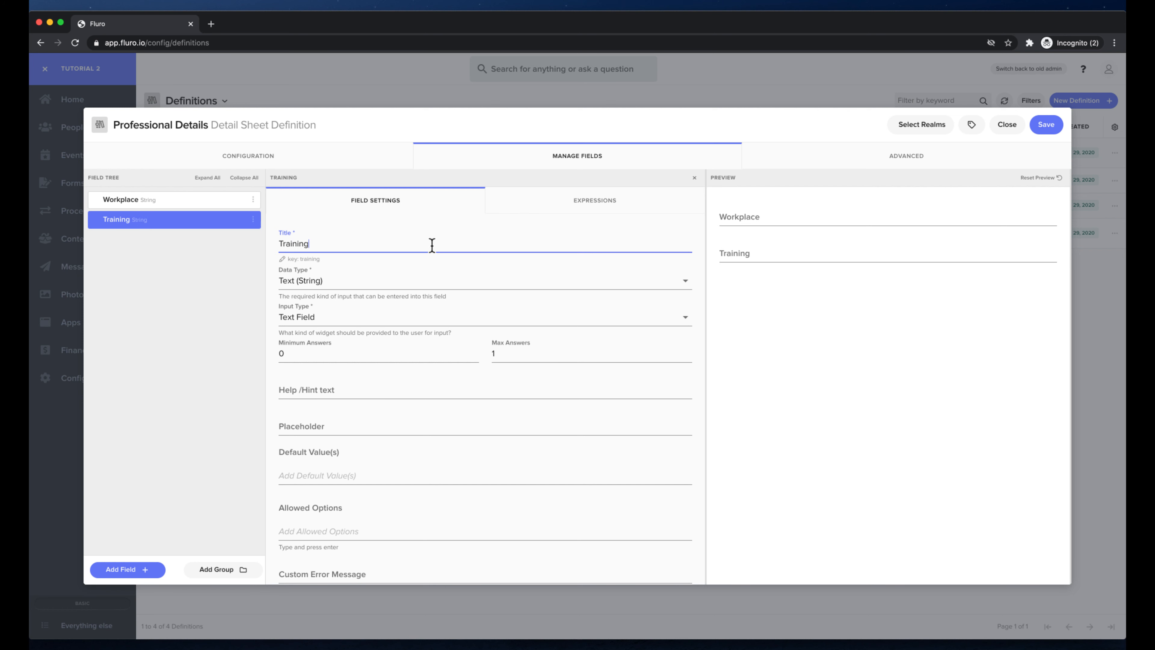
pyautogui.click(317, 317)
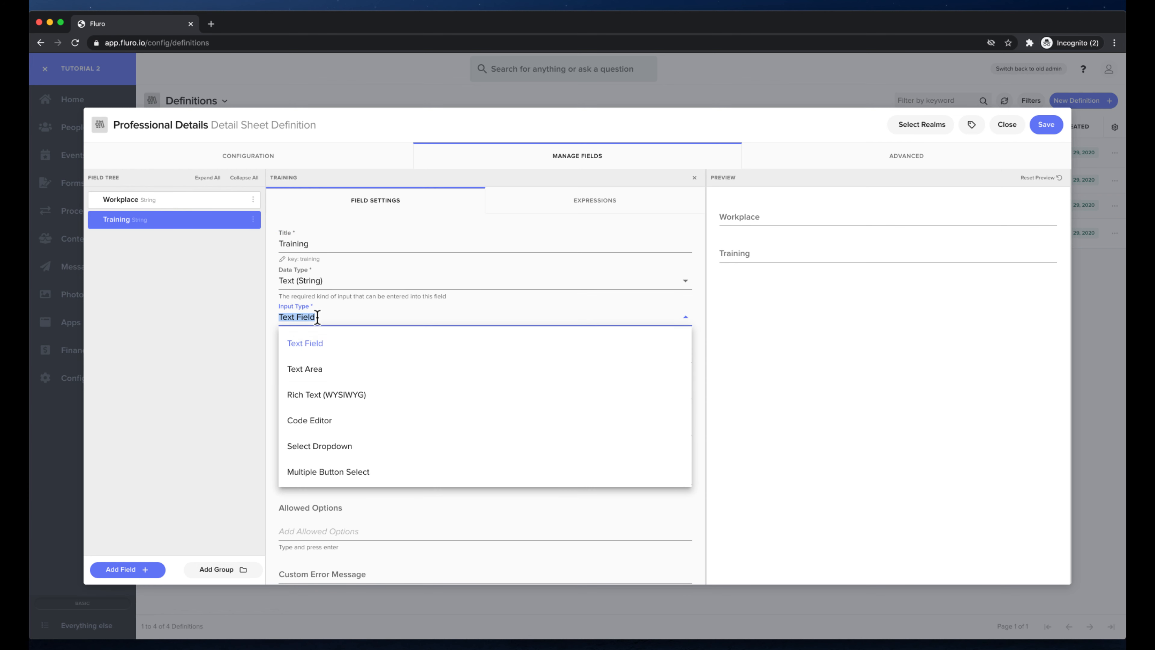
pyautogui.click(359, 450)
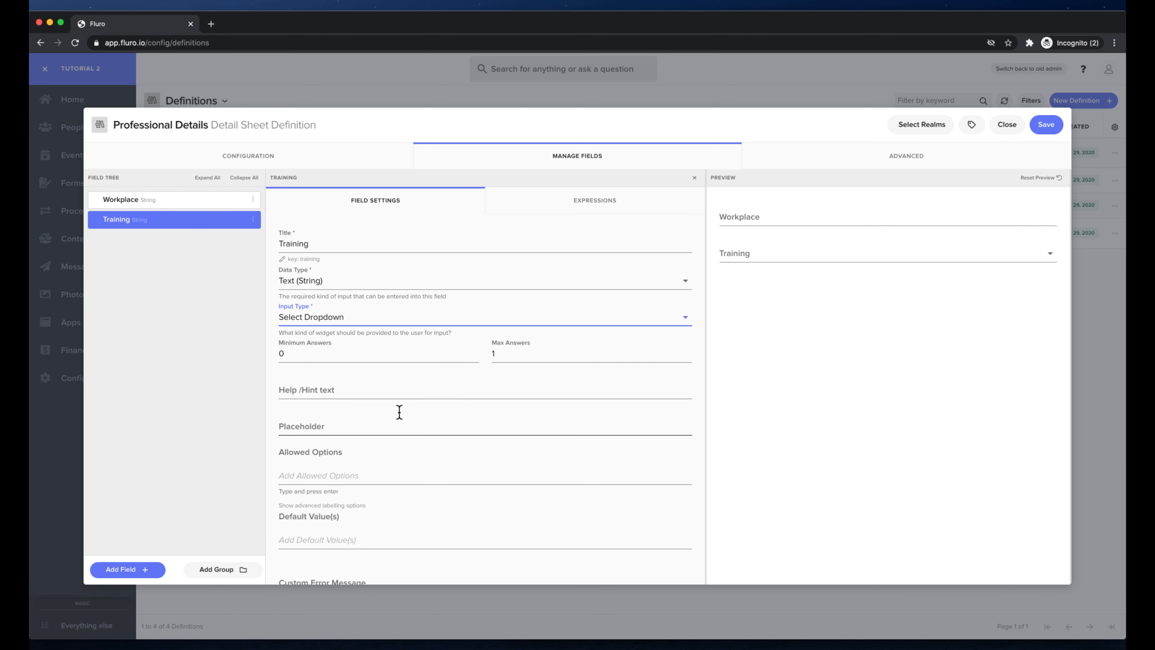
pyautogui.click(512, 359)
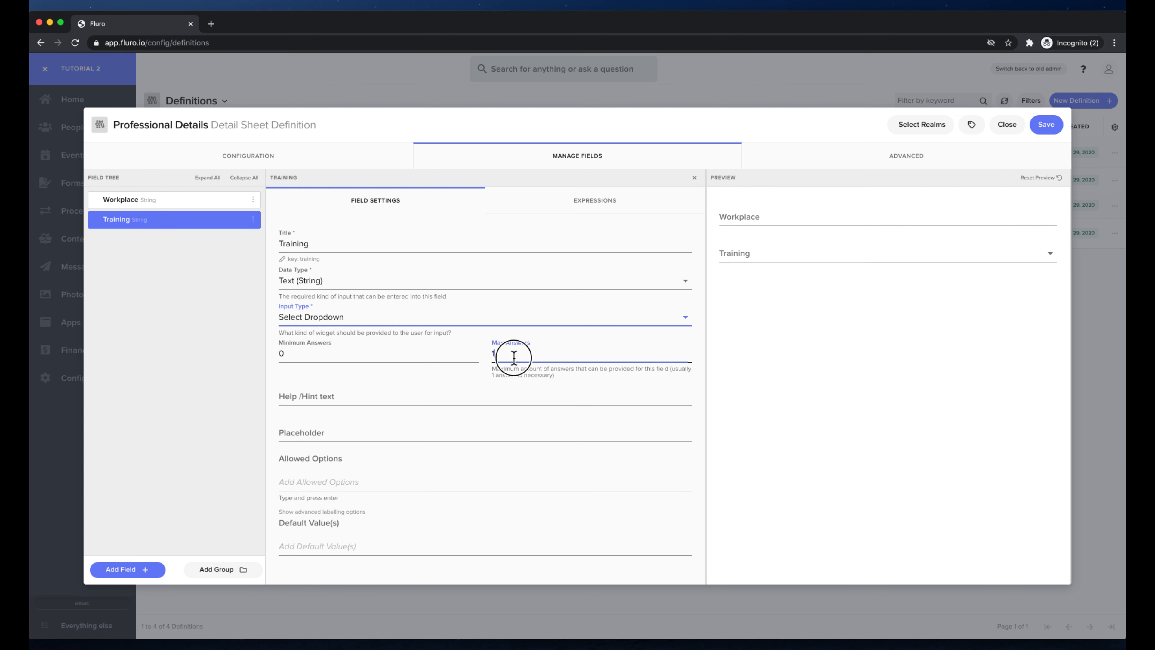
pyautogui.write('0')
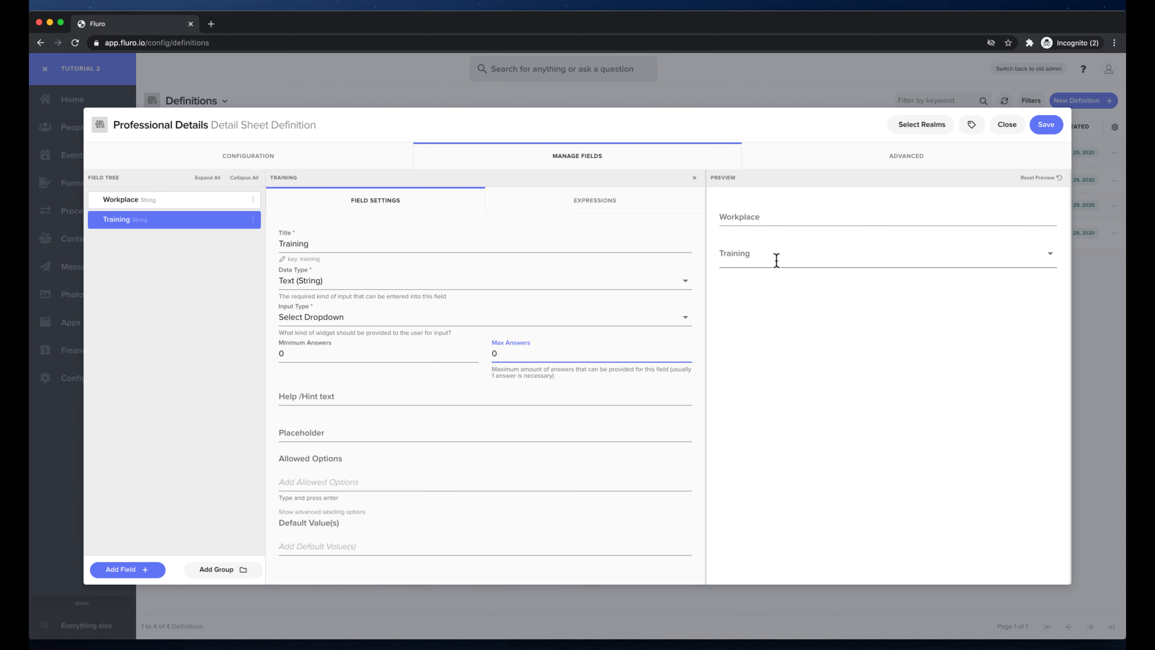
# Add the allowed options Forklift License, Liquor License, First Aid Training and White Card Safety Training to the Training field.
pyautogui.scroll(-2, 395, 382)
pyautogui.click(311, 438)
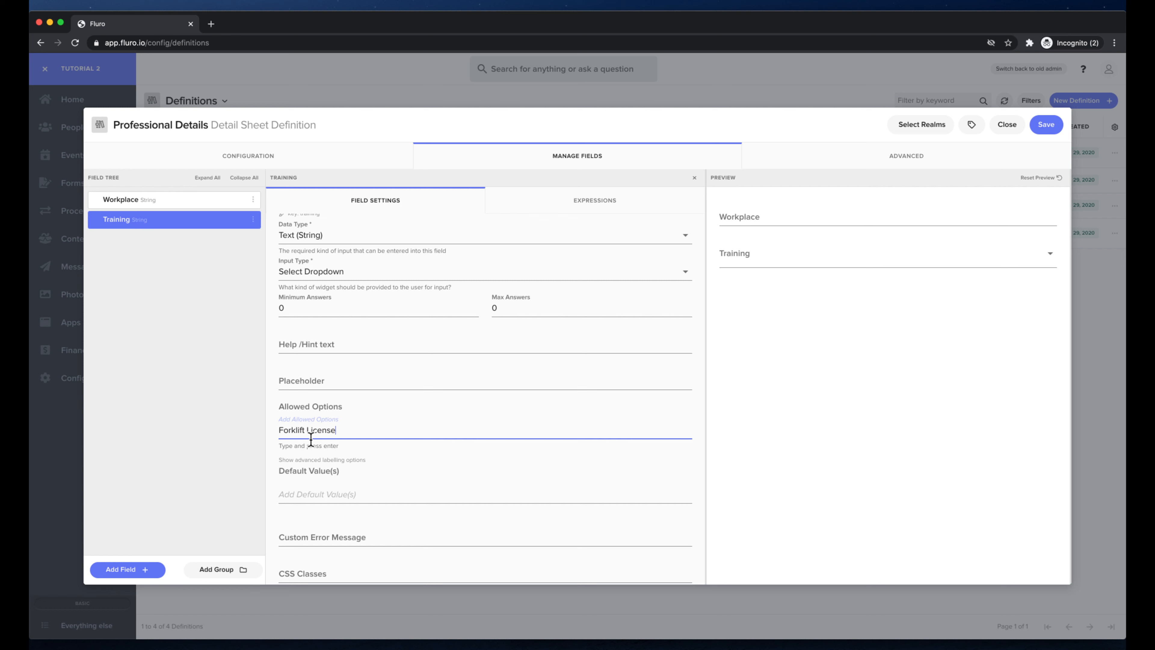
pyautogui.press('Return')
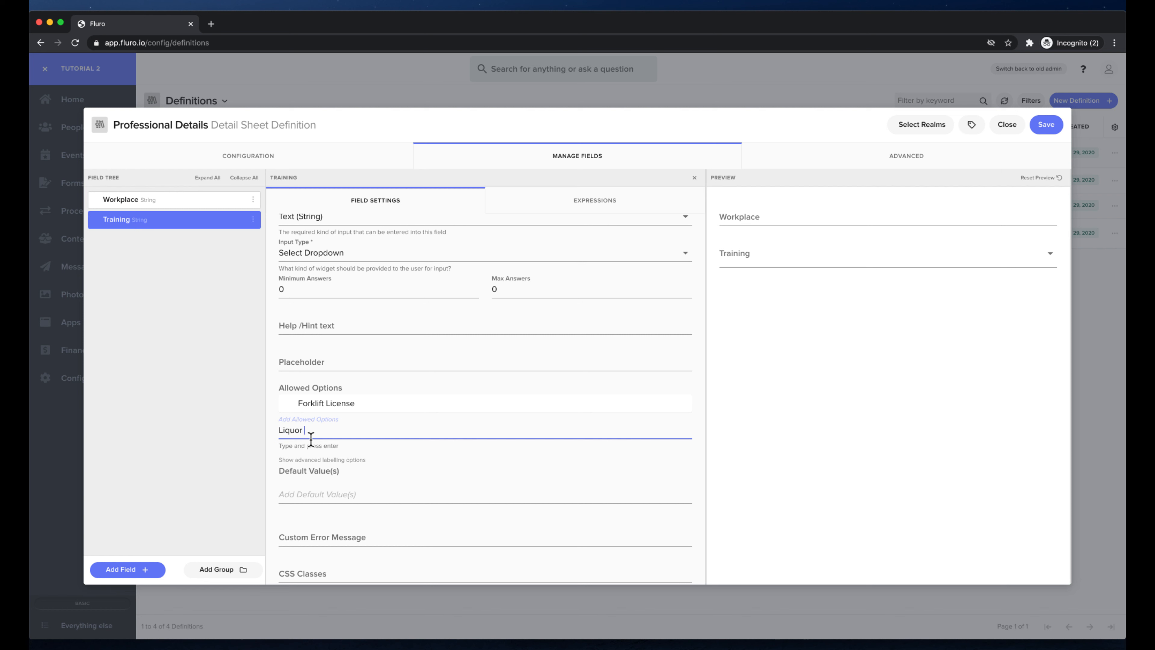
pyautogui.write('Liquor License')
pyautogui.press('Return')
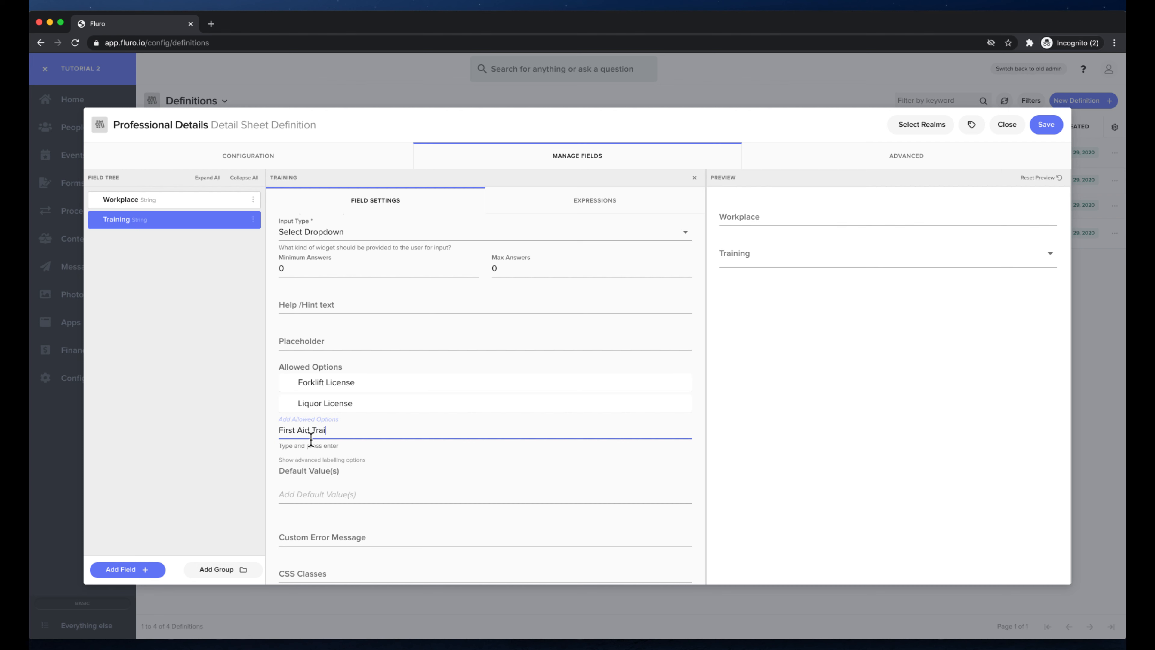
pyautogui.write('First Aid Training')
pyautogui.press('Return')
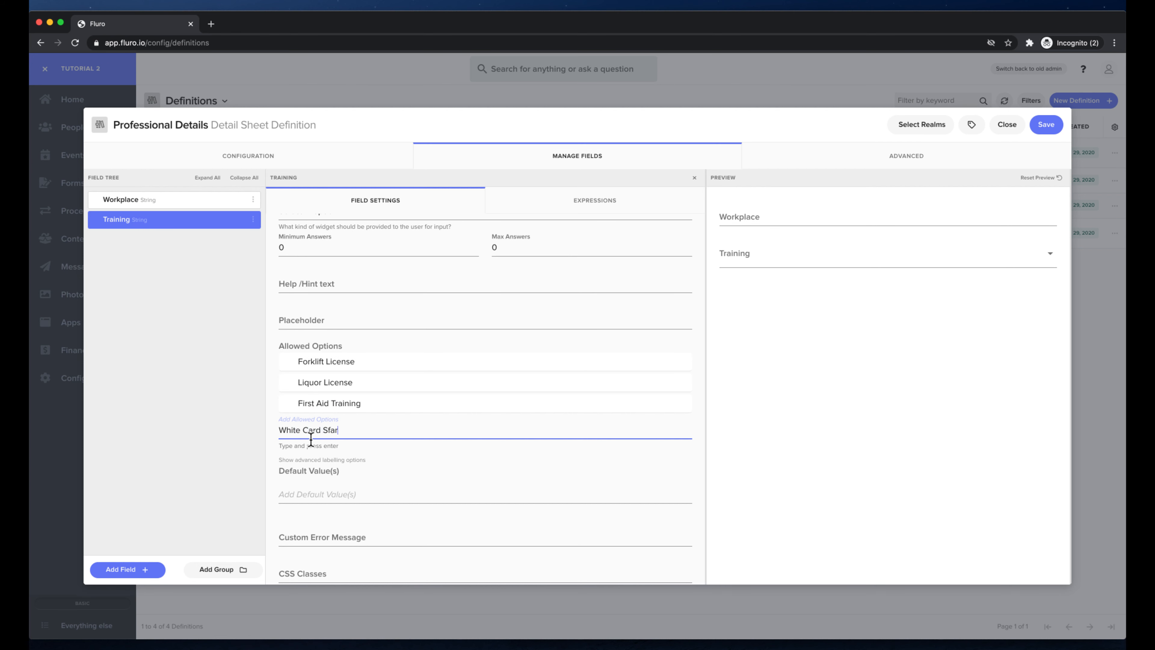
pyautogui.write('White Card Safety Training')
pyautogui.press('Return')
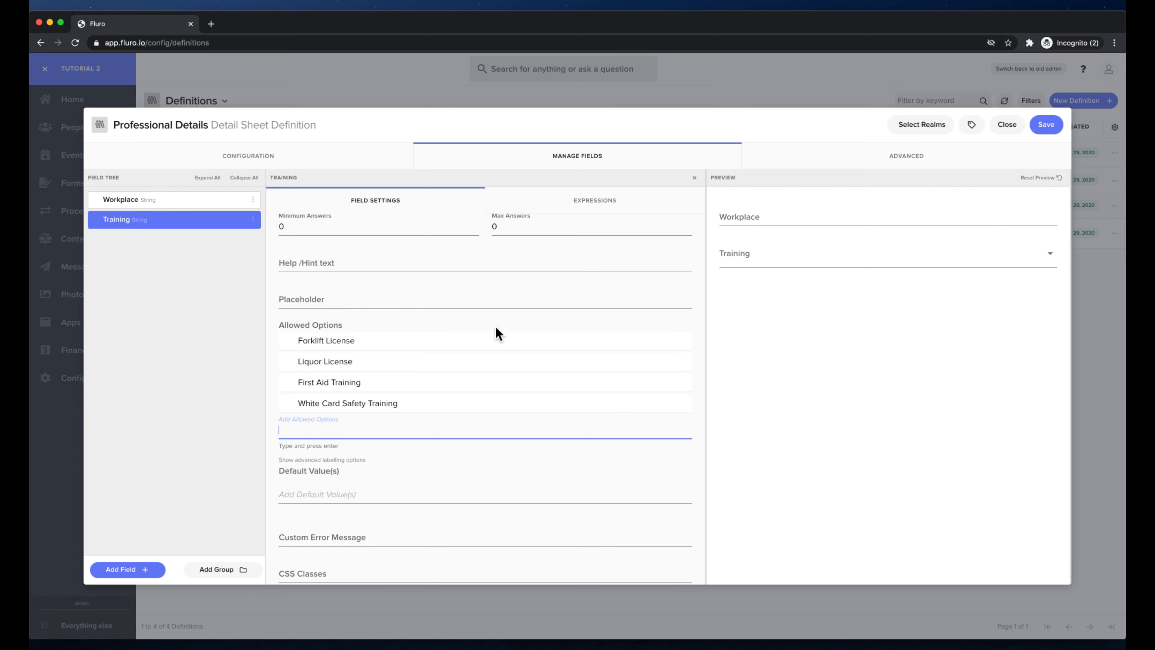
# Reset the form preview and test selecting and clearing several options in the Training dropdown.
pyautogui.click(797, 255)
pyautogui.click(797, 323)
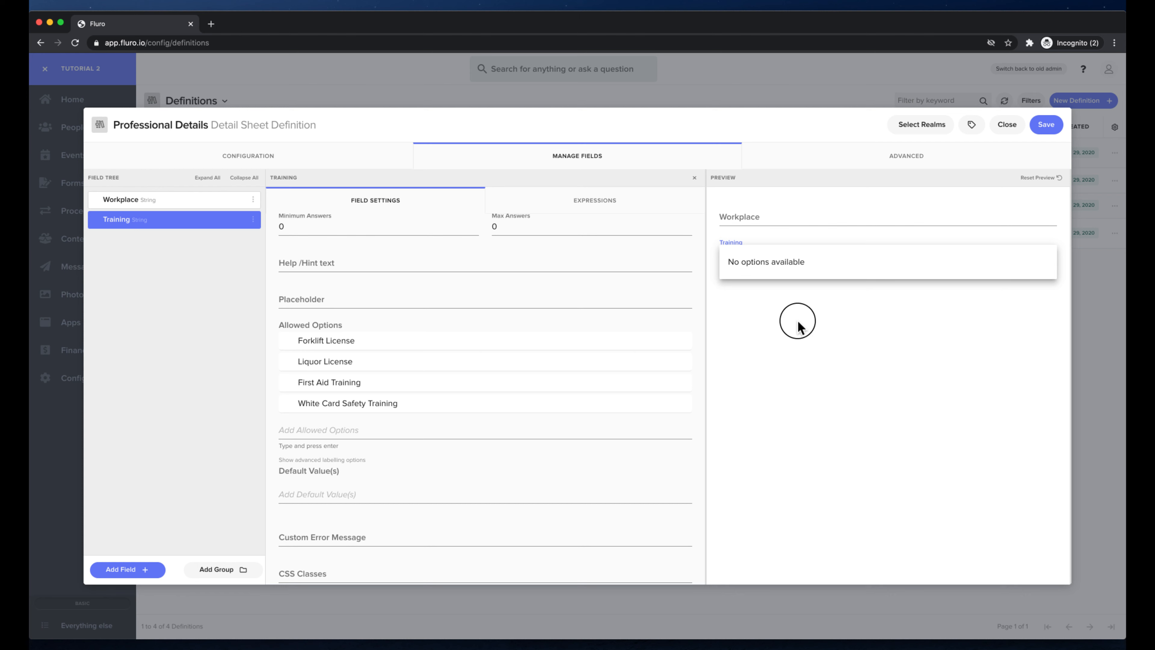
pyautogui.click(1031, 178)
pyautogui.click(882, 255)
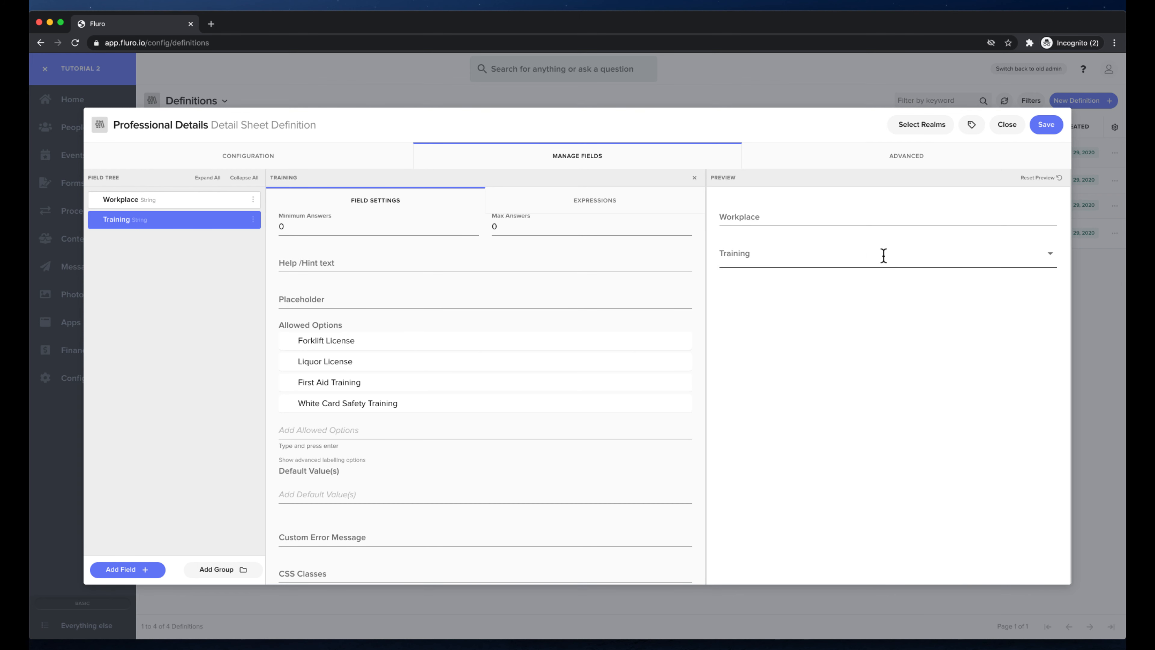
pyautogui.click(824, 294)
pyautogui.click(824, 337)
pyautogui.click(820, 314)
pyautogui.click(811, 290)
pyautogui.click(812, 314)
pyautogui.click(812, 338)
pyautogui.click(804, 462)
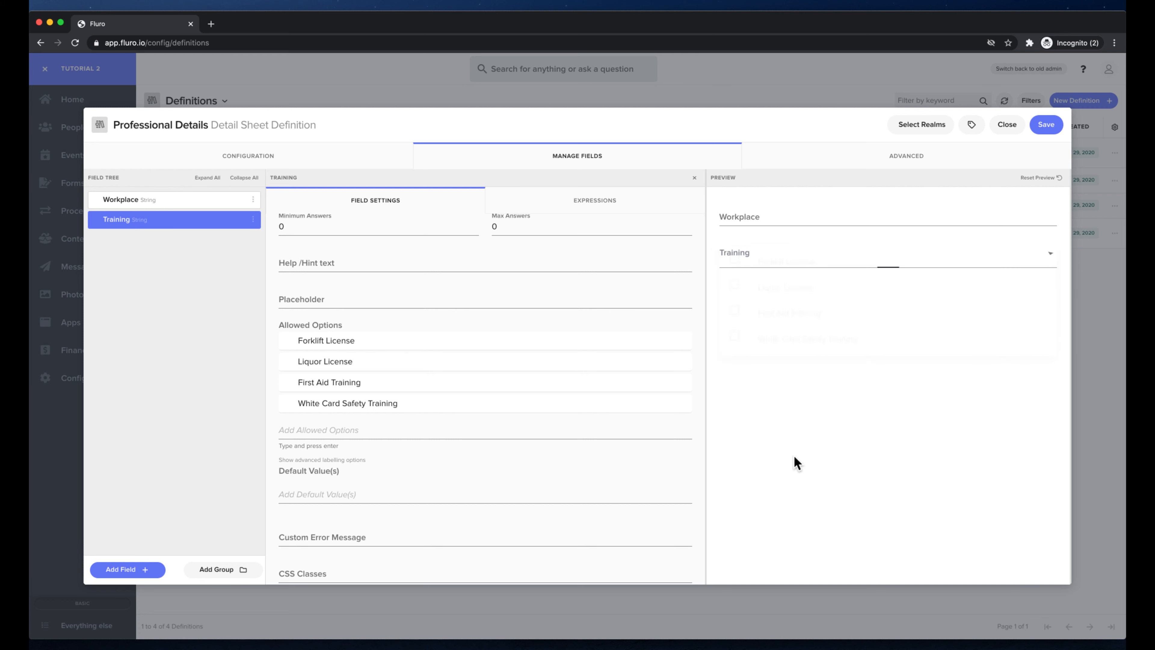
# Add an Employment Status field with the Text (String) data type and the Select Dropdown input type.
pyautogui.click(138, 569)
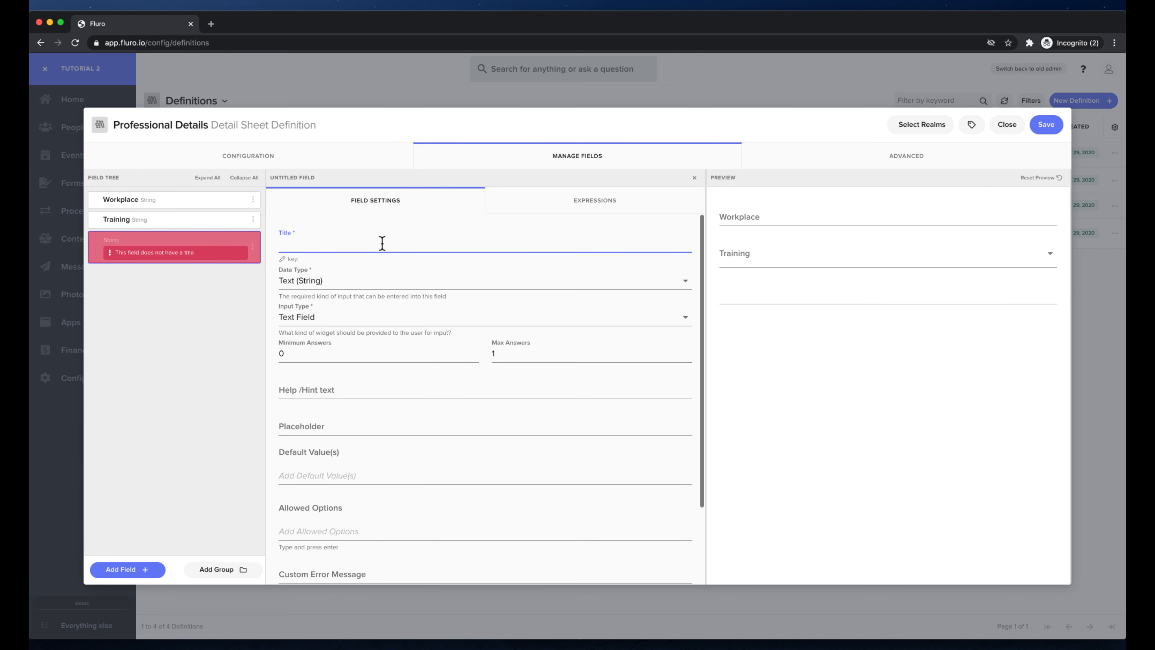
pyautogui.write('Employment Status')
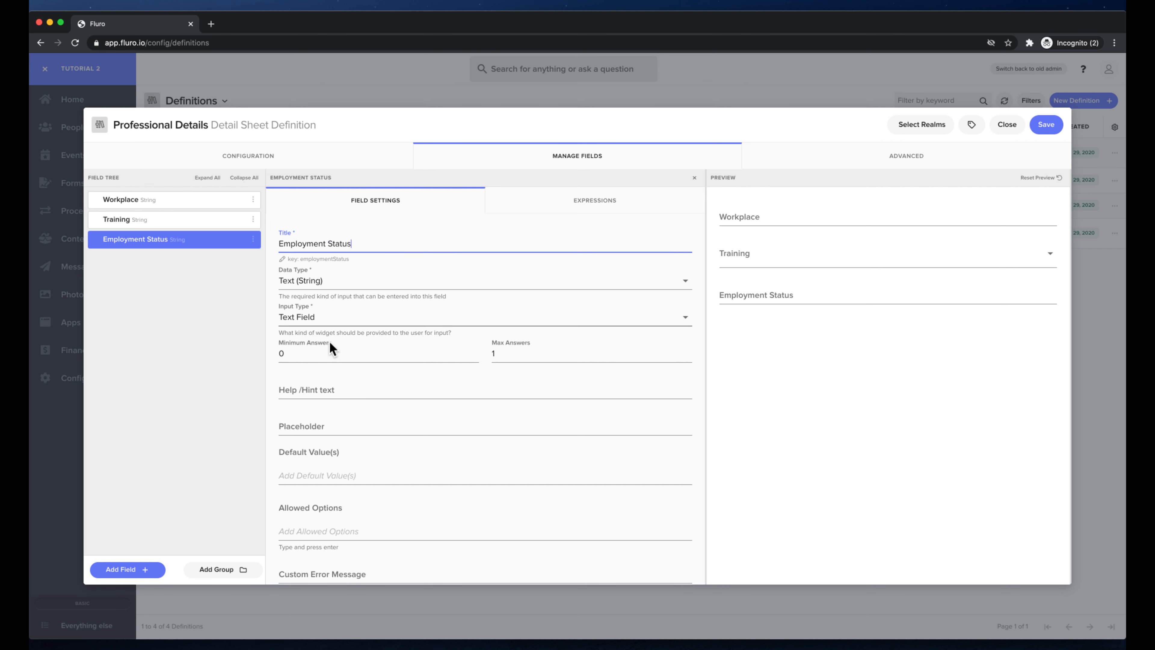
pyautogui.click(317, 280)
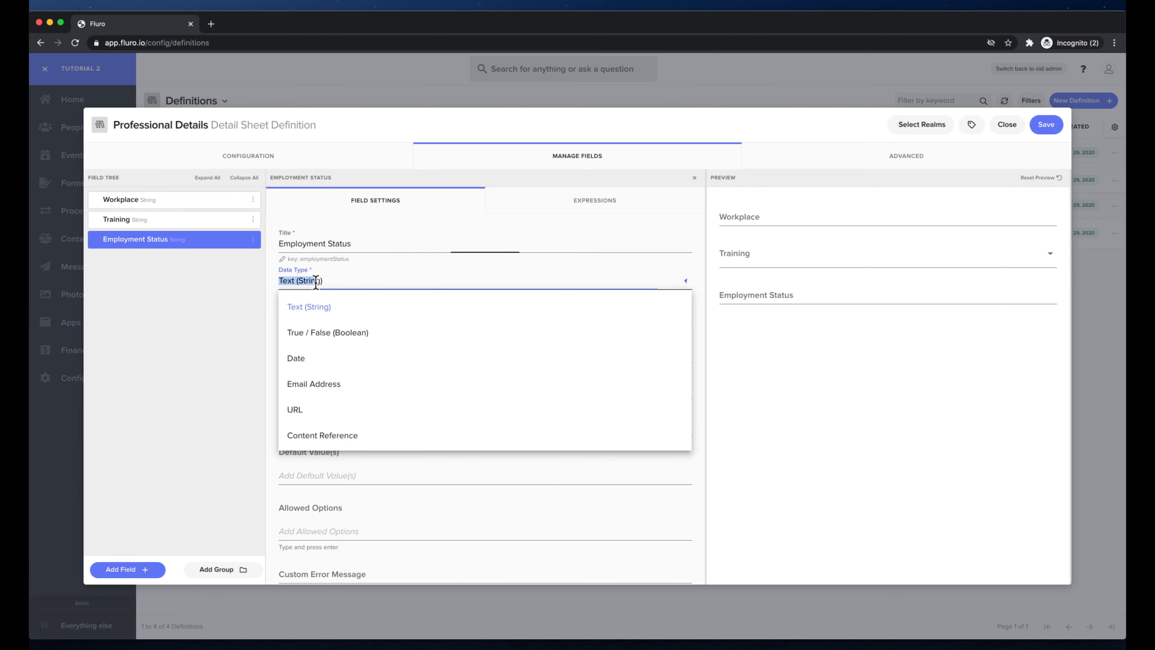
pyautogui.click(326, 310)
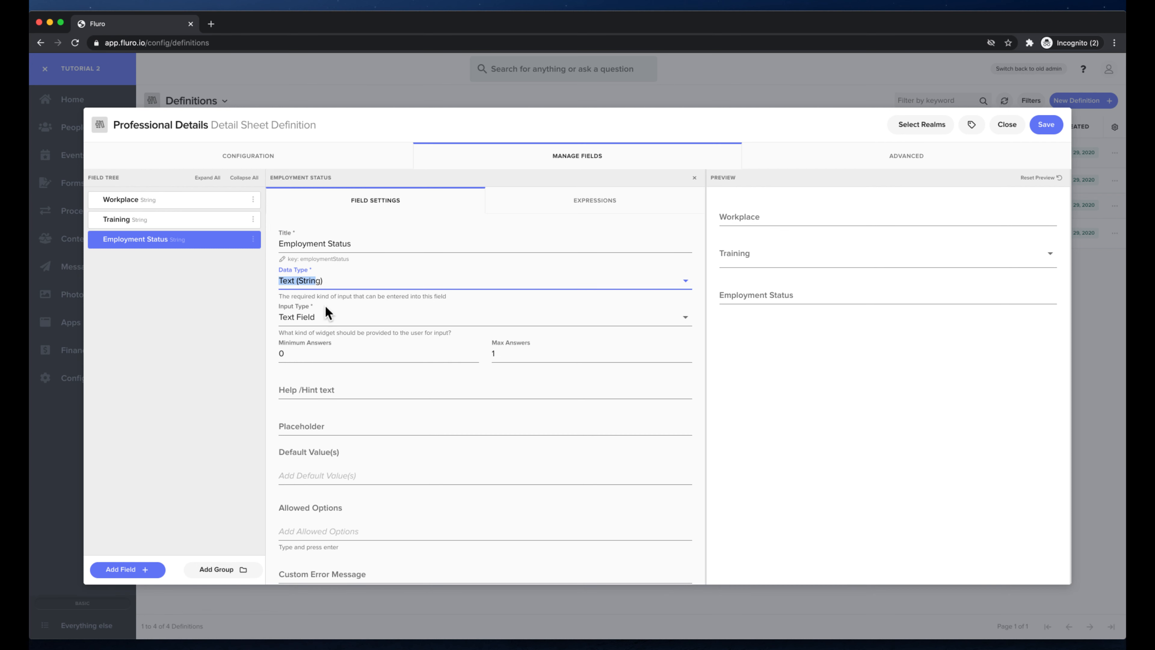
pyautogui.click(325, 317)
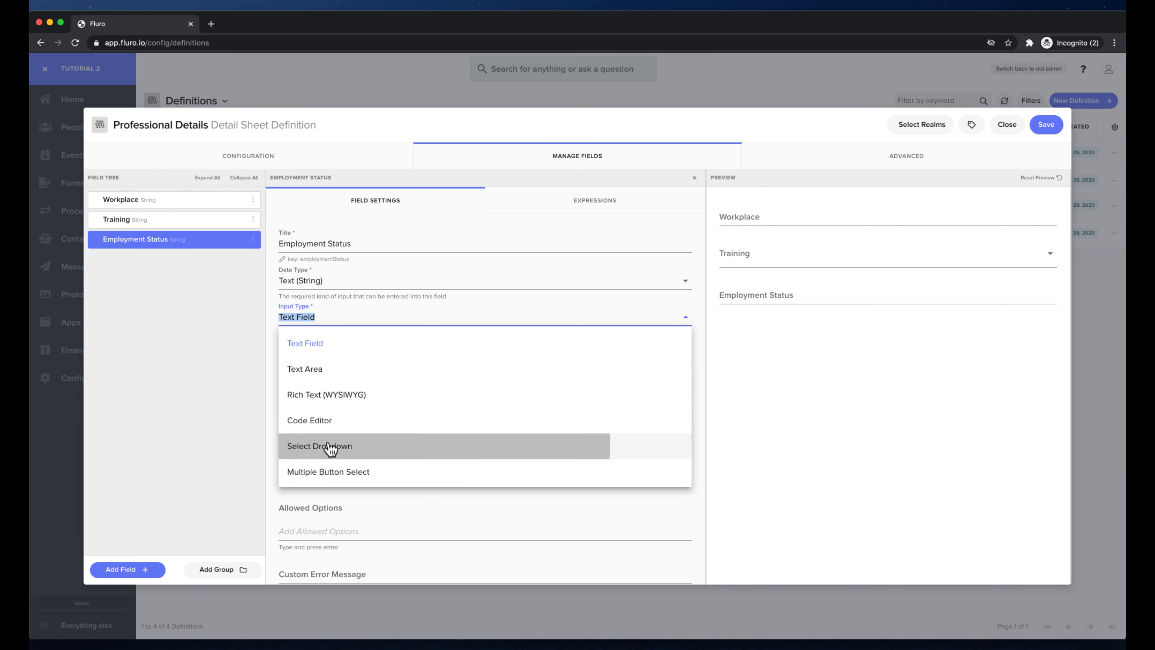
pyautogui.click(298, 447)
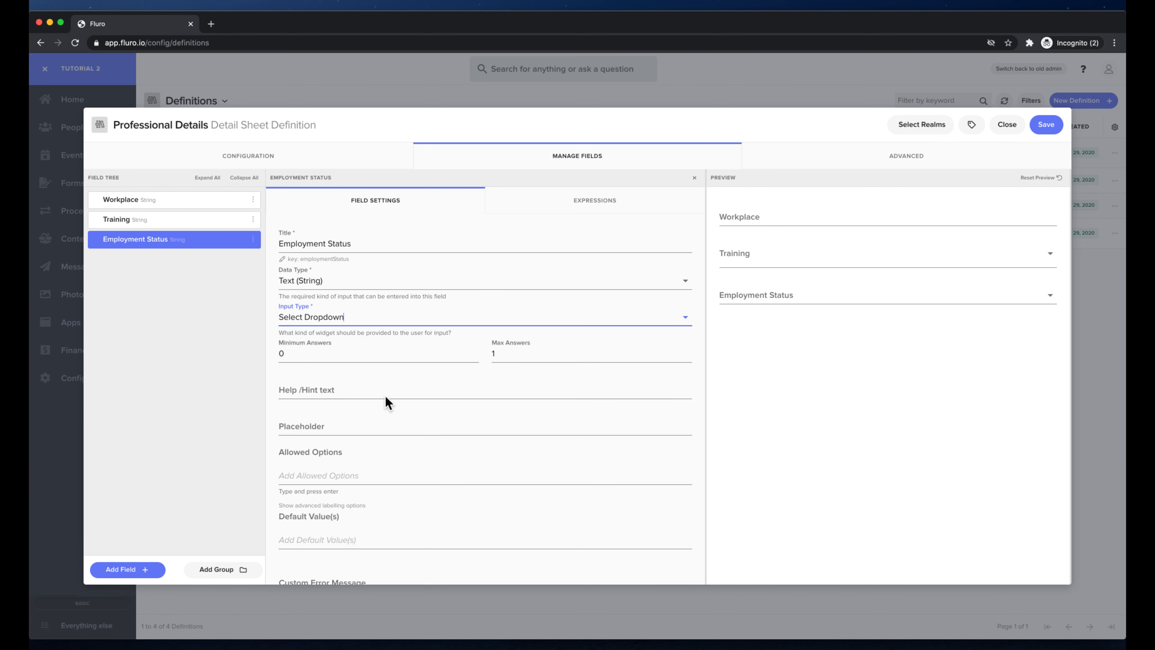
# Add the allowed options Employed and Unemployed to the Employment Status field and set its minimum answers to 1.
pyautogui.click(326, 474)
pyautogui.write('Employed')
pyautogui.press('Return')
pyautogui.write('Unemployed')
pyautogui.press('Return')
pyautogui.click(314, 355)
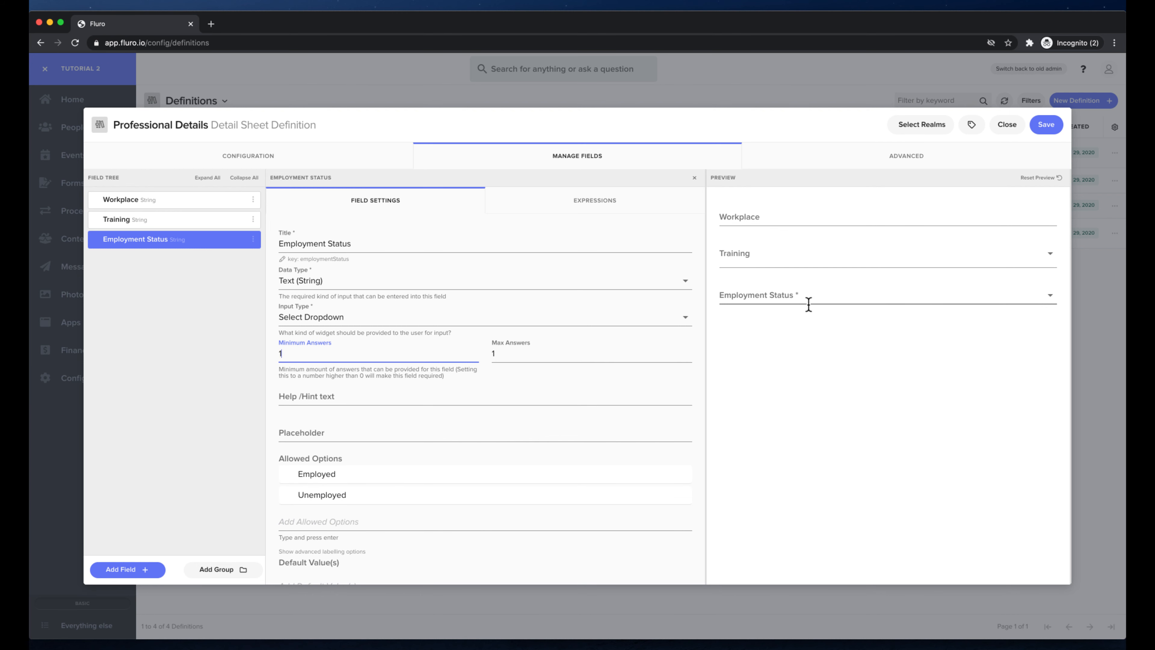
# Reset the form preview and check the choices offered by the Employment Status dropdown.
pyautogui.click(799, 297)
pyautogui.click(791, 341)
pyautogui.click(1041, 178)
pyautogui.click(796, 297)
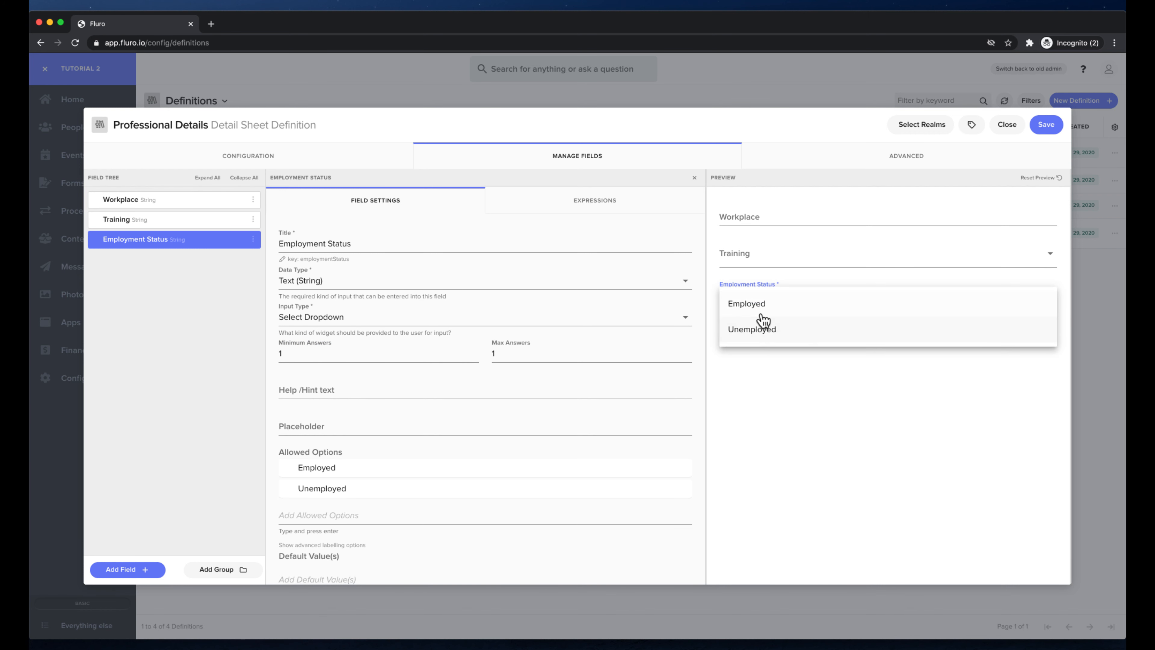
pyautogui.click(782, 397)
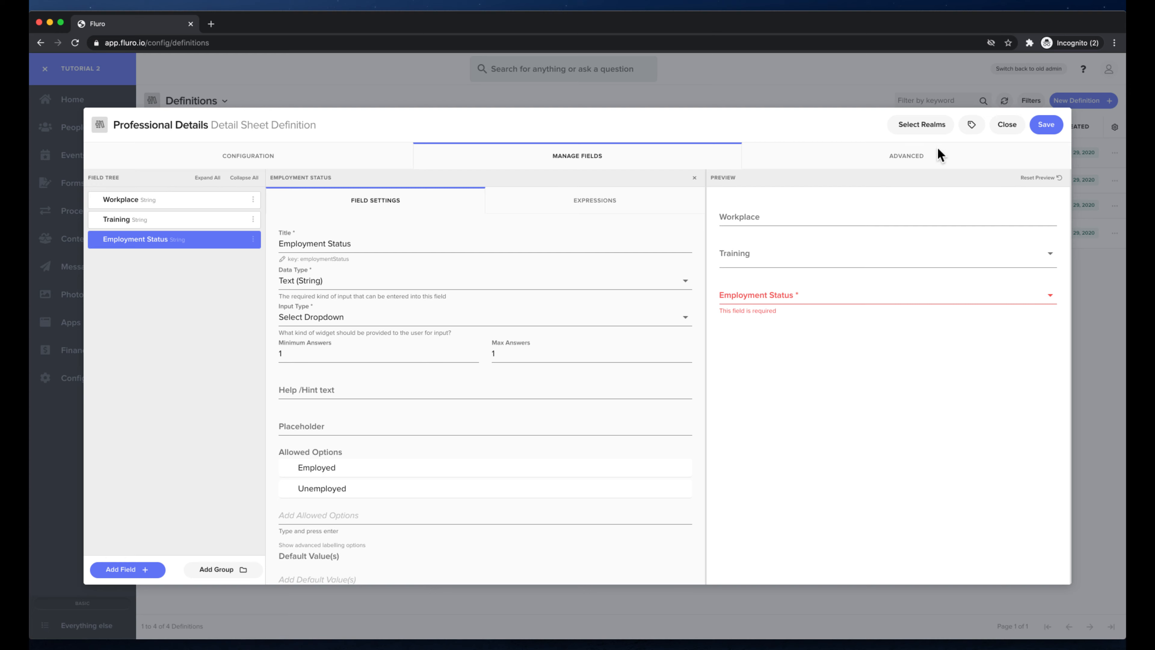
# Assign the Professional Details definition to the Head Office realm and save it.
pyautogui.click(921, 126)
pyautogui.click(579, 109)
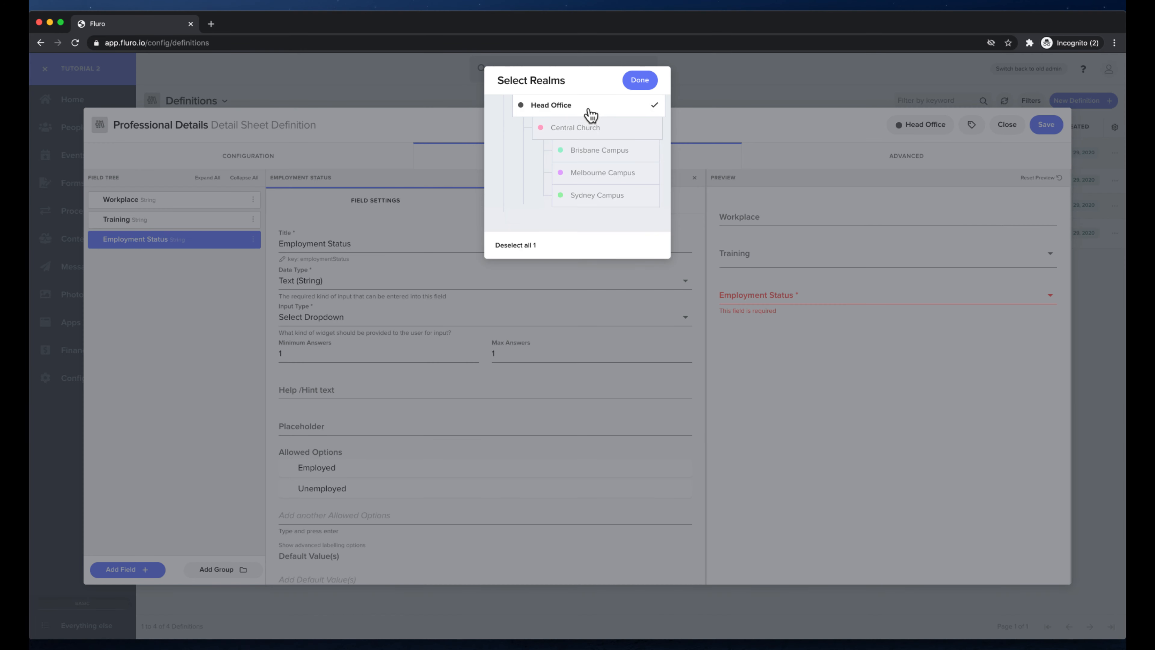
pyautogui.click(649, 83)
pyautogui.click(1044, 123)
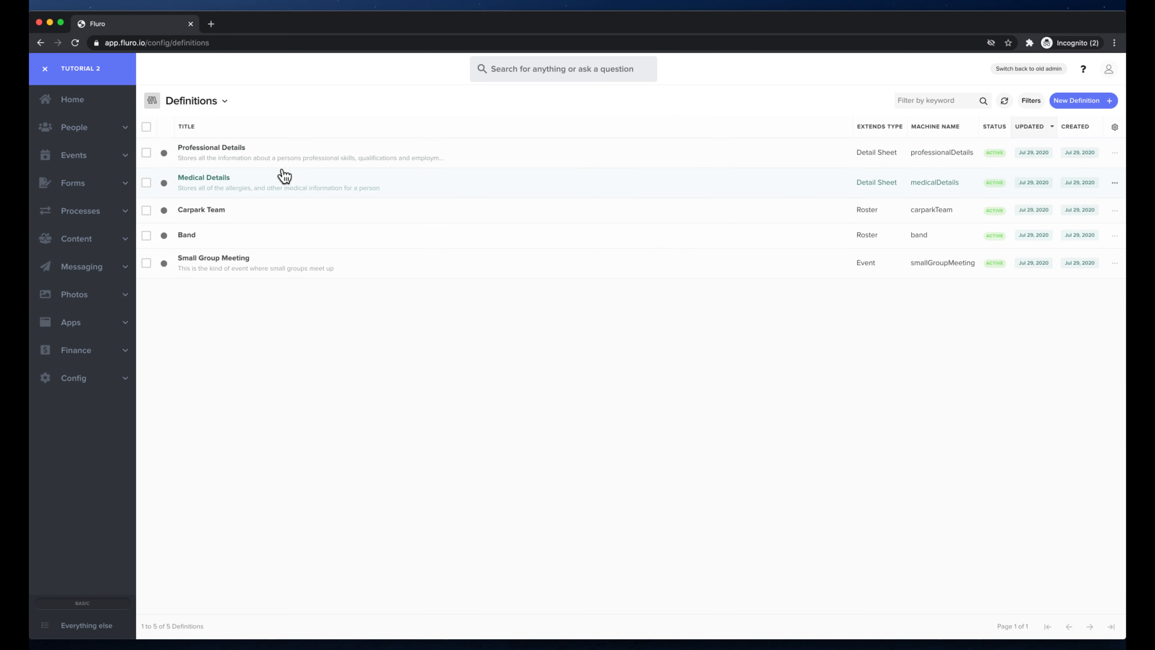
# Go to the people contacts list and open the first contact's record.
pyautogui.click(109, 129)
pyautogui.click(97, 173)
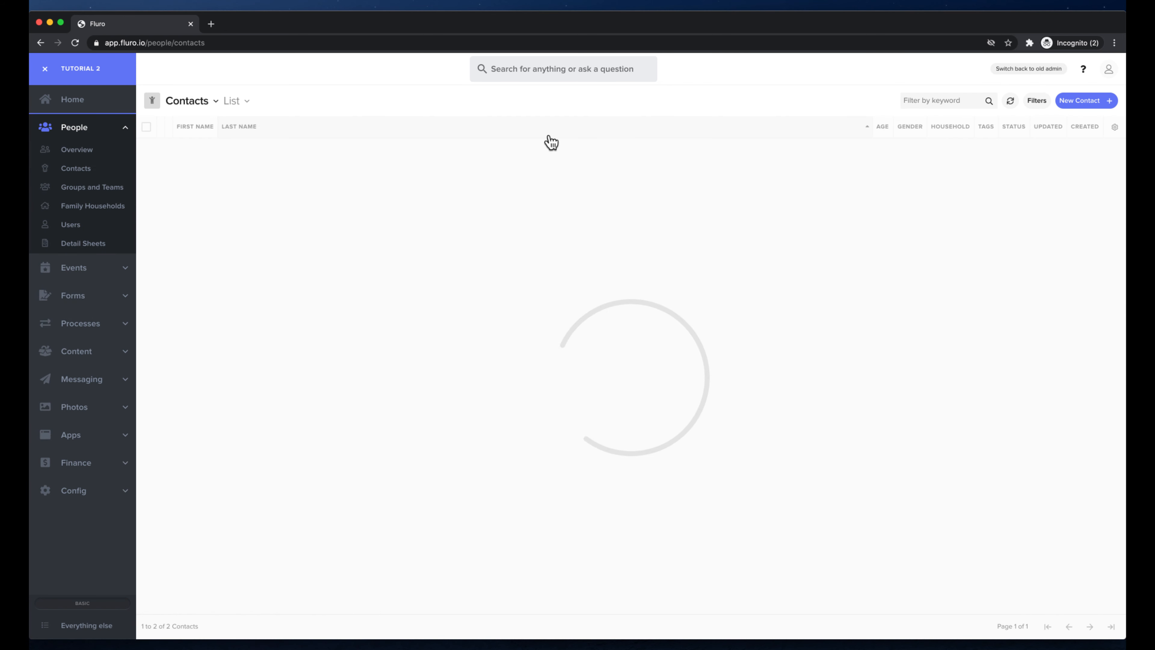
pyautogui.click(489, 159)
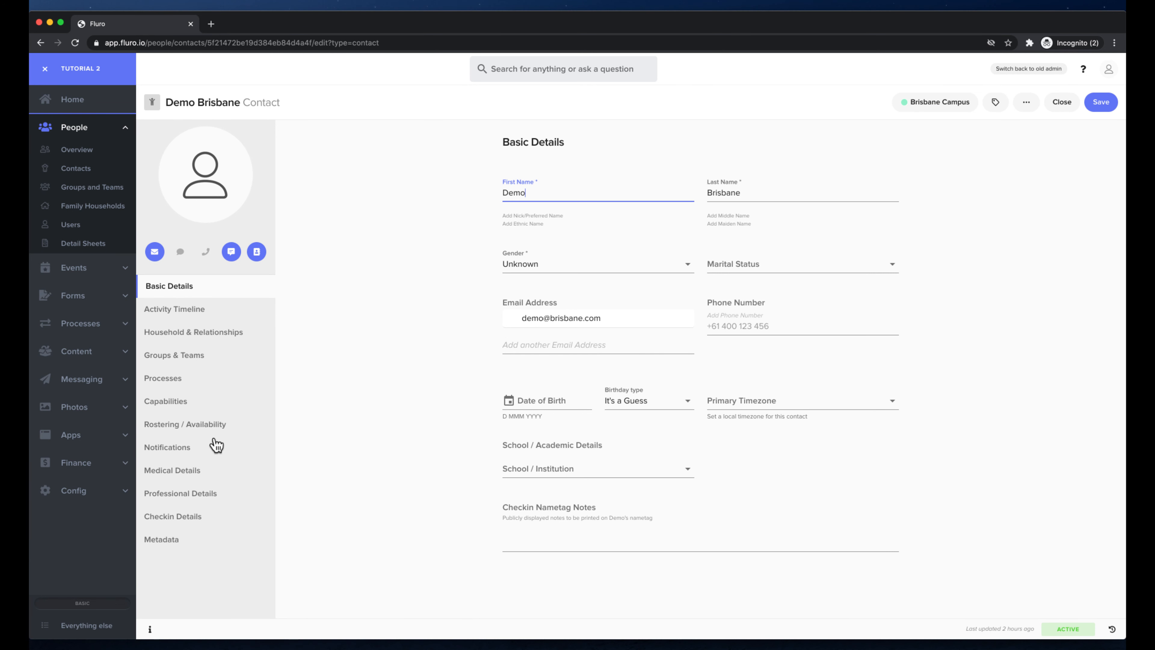
# View the contact's Medical Details and test the allergies checkbox by turning it on and off.
pyautogui.click(172, 474)
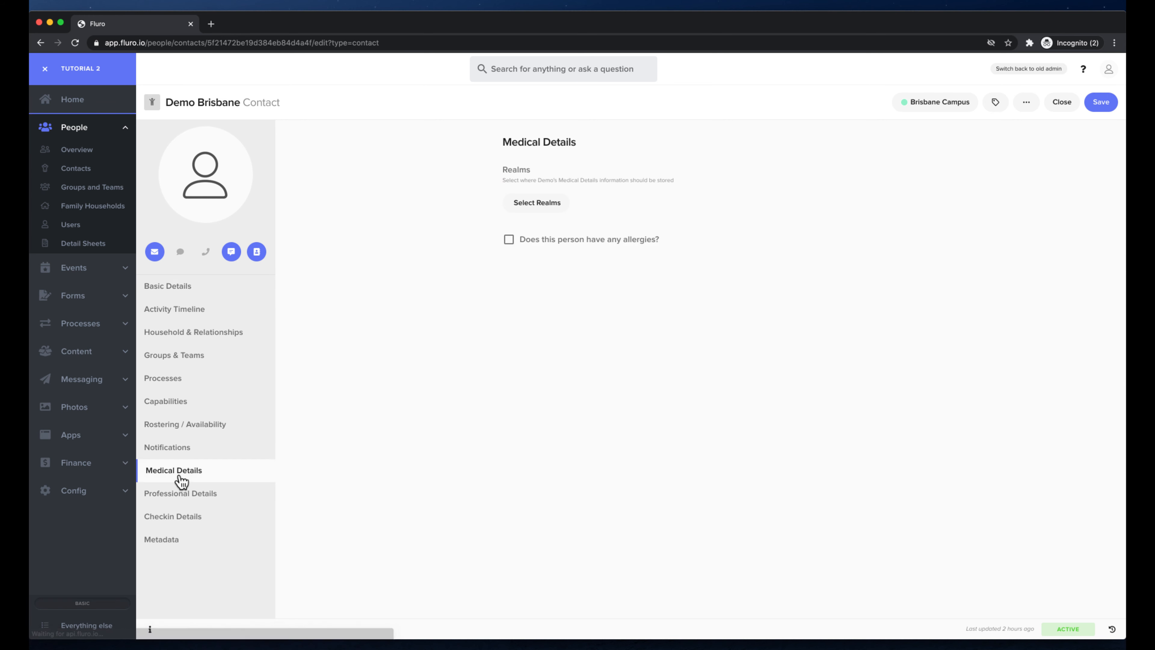
pyautogui.click(509, 240)
pyautogui.click(509, 241)
# In the contact's Professional Details, test the Liquor License option under Training and set Employment Status to Employed.
pyautogui.click(221, 497)
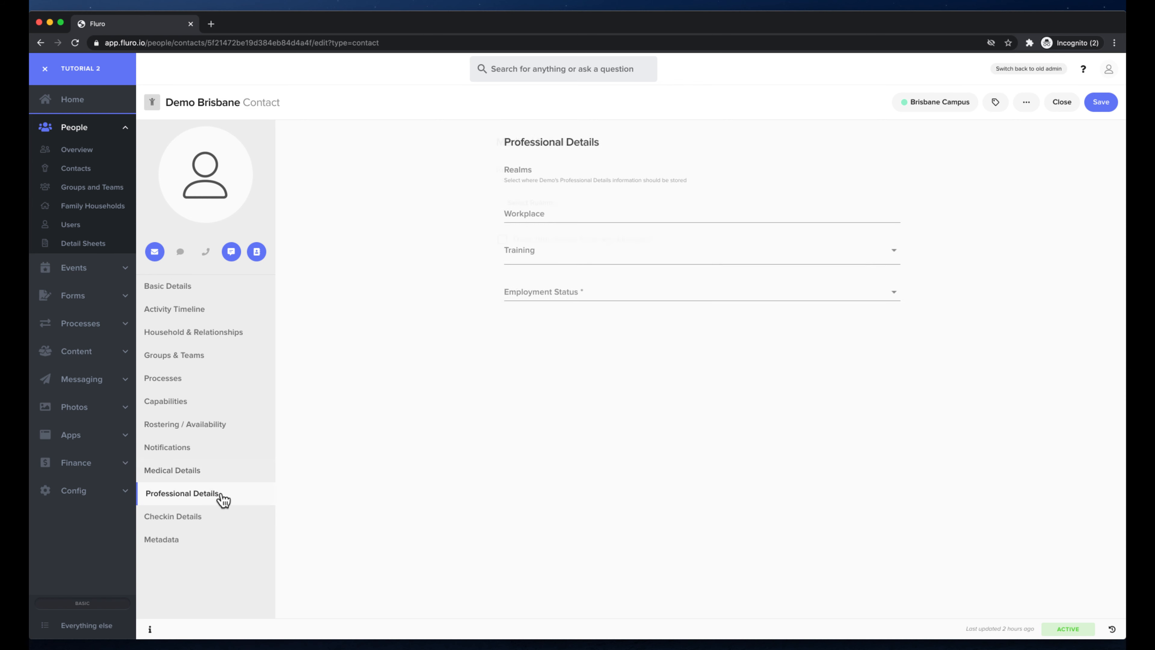
pyautogui.click(536, 238)
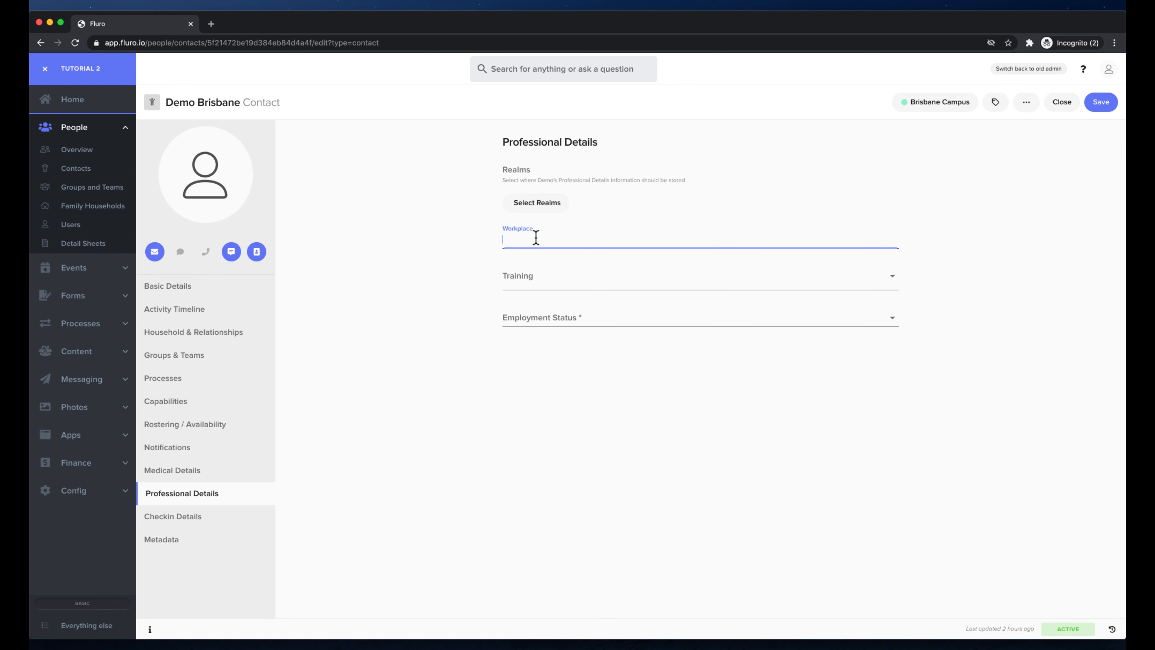
pyautogui.click(551, 276)
pyautogui.click(564, 310)
pyautogui.click(563, 311)
pyautogui.click(446, 342)
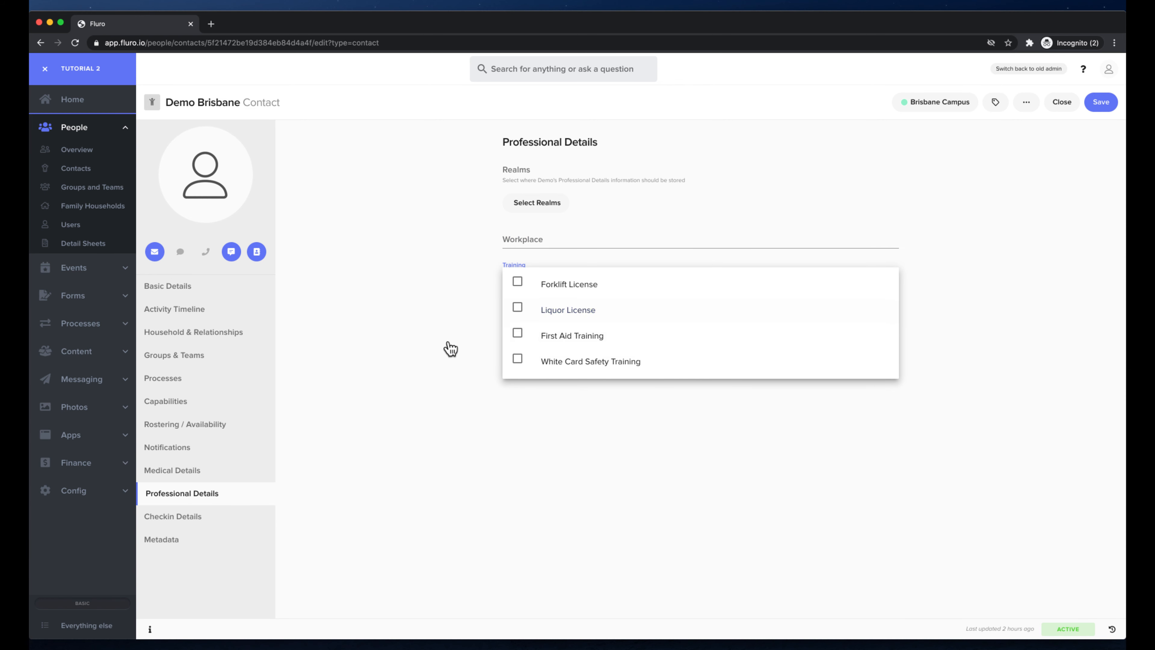
pyautogui.click(544, 319)
pyautogui.click(562, 327)
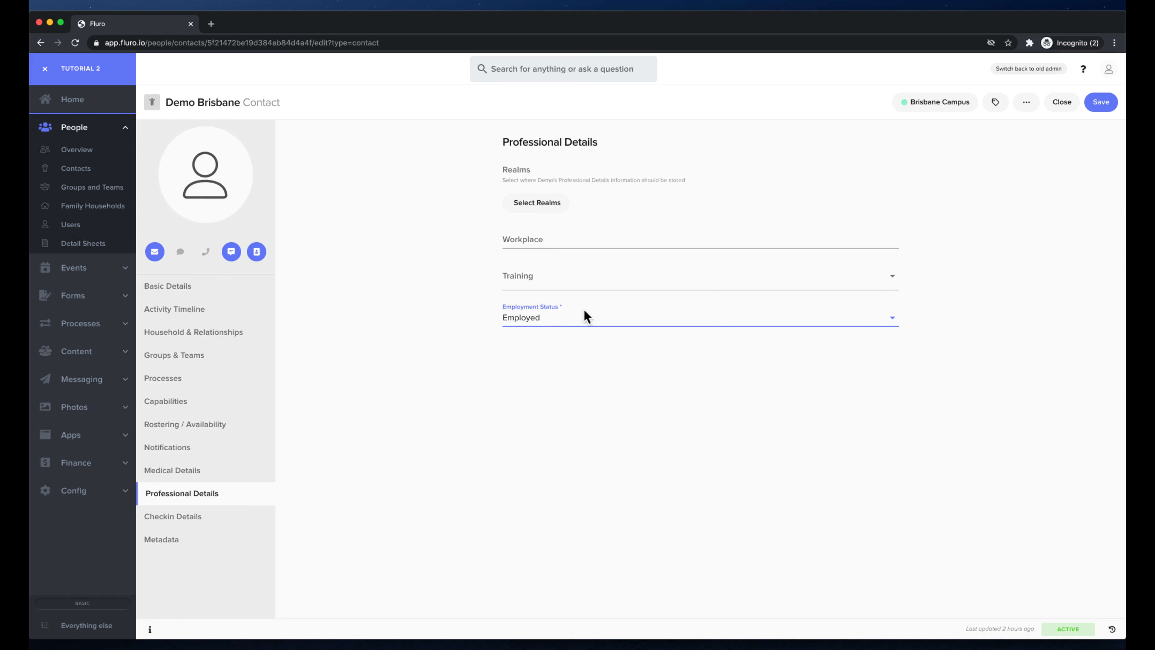